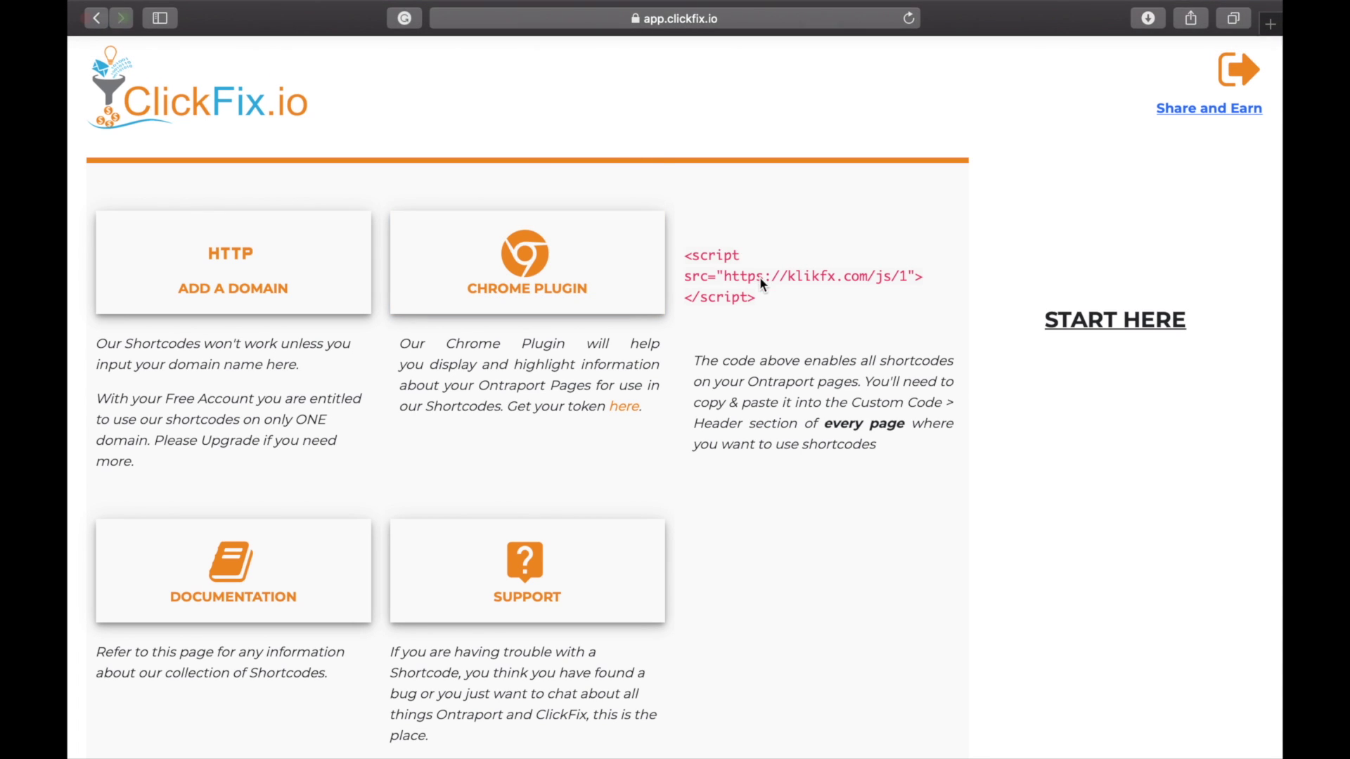
Step: Open the form for adding a domain from the Start Here section of the ClickFix dashboard
{"action": "left_click", "coordinate": [687, 21]}
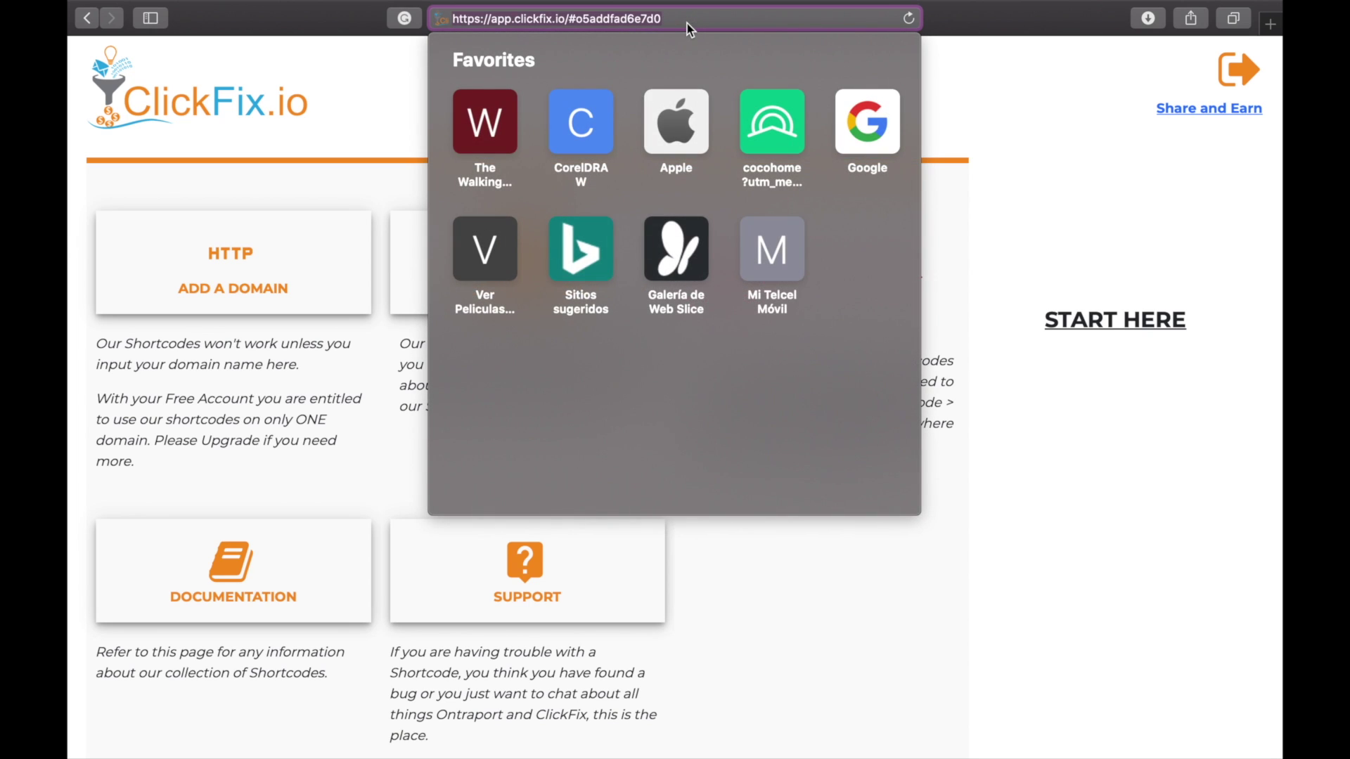
{"action": "left_click", "coordinate": [985, 241]}
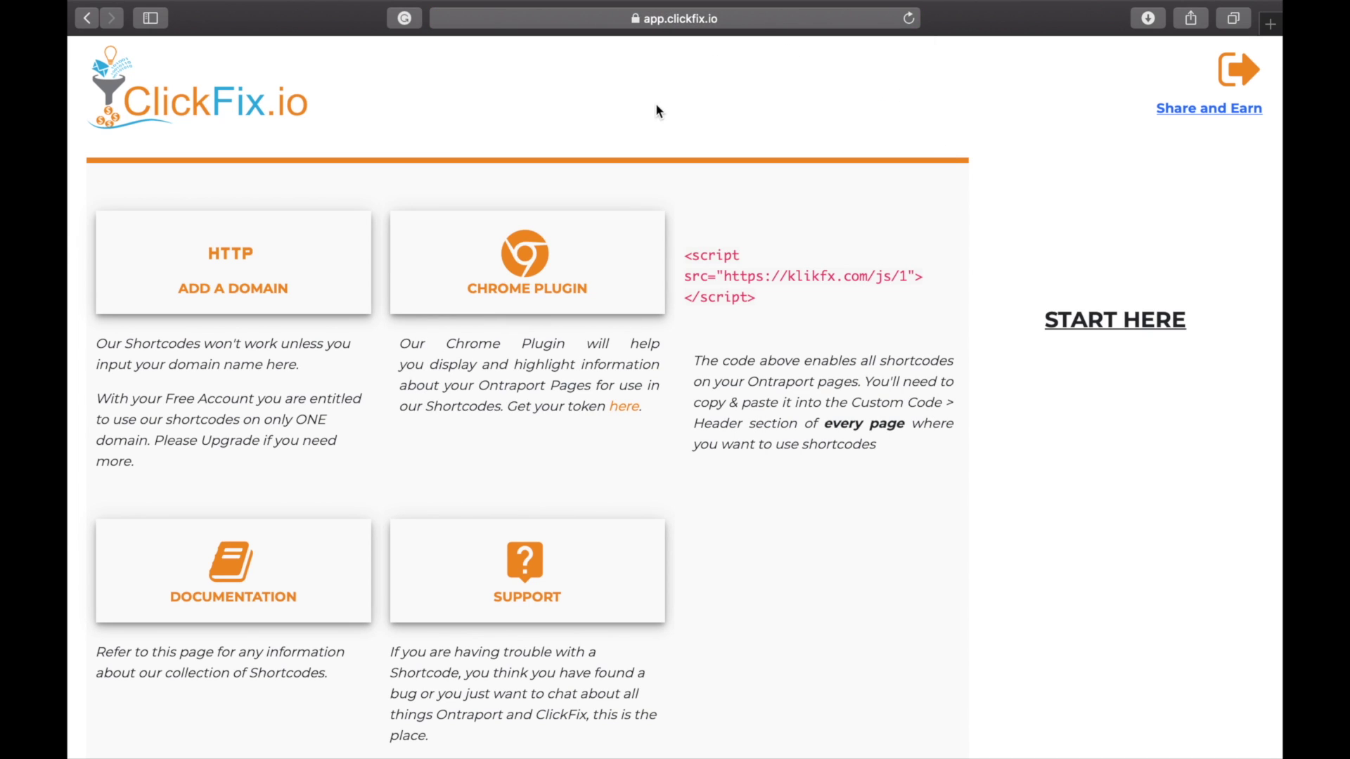
{"action": "left_click", "coordinate": [184, 101]}
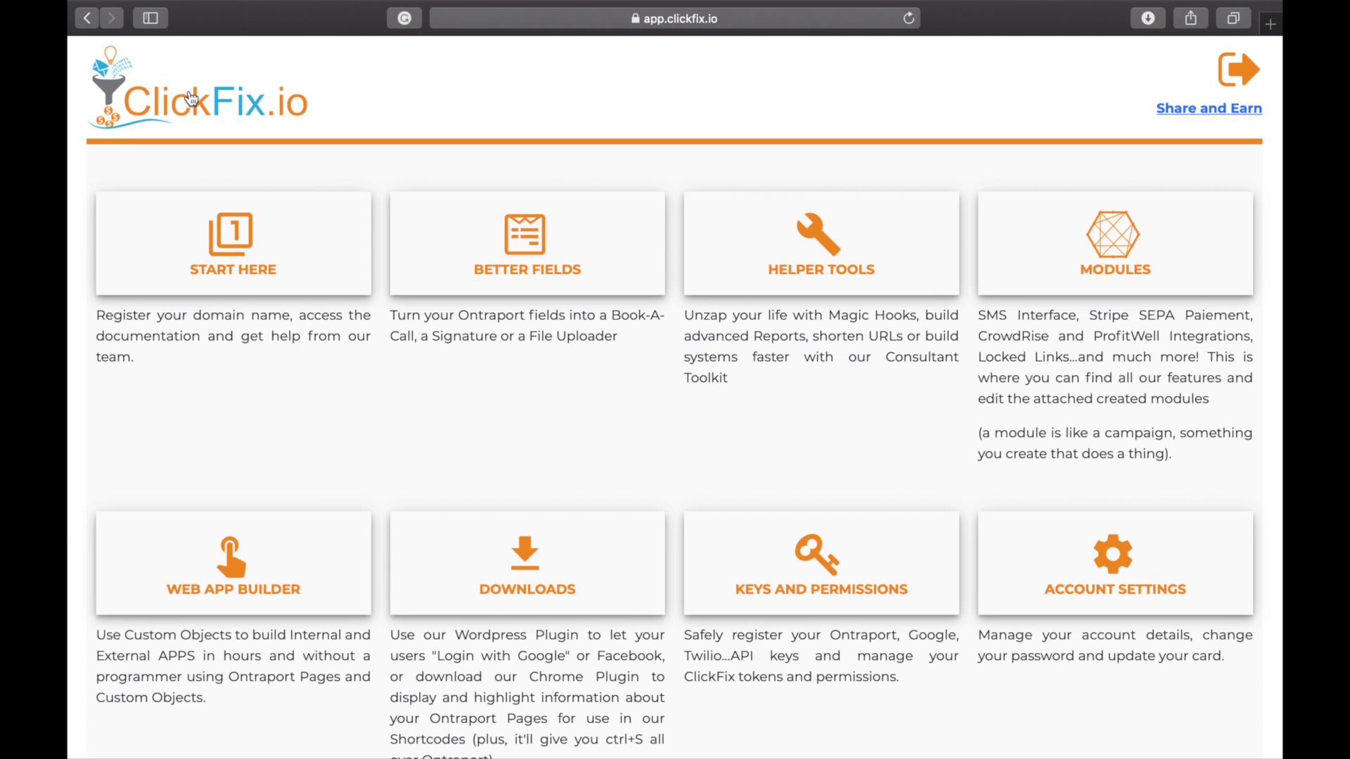
{"action": "left_click", "coordinate": [242, 267]}
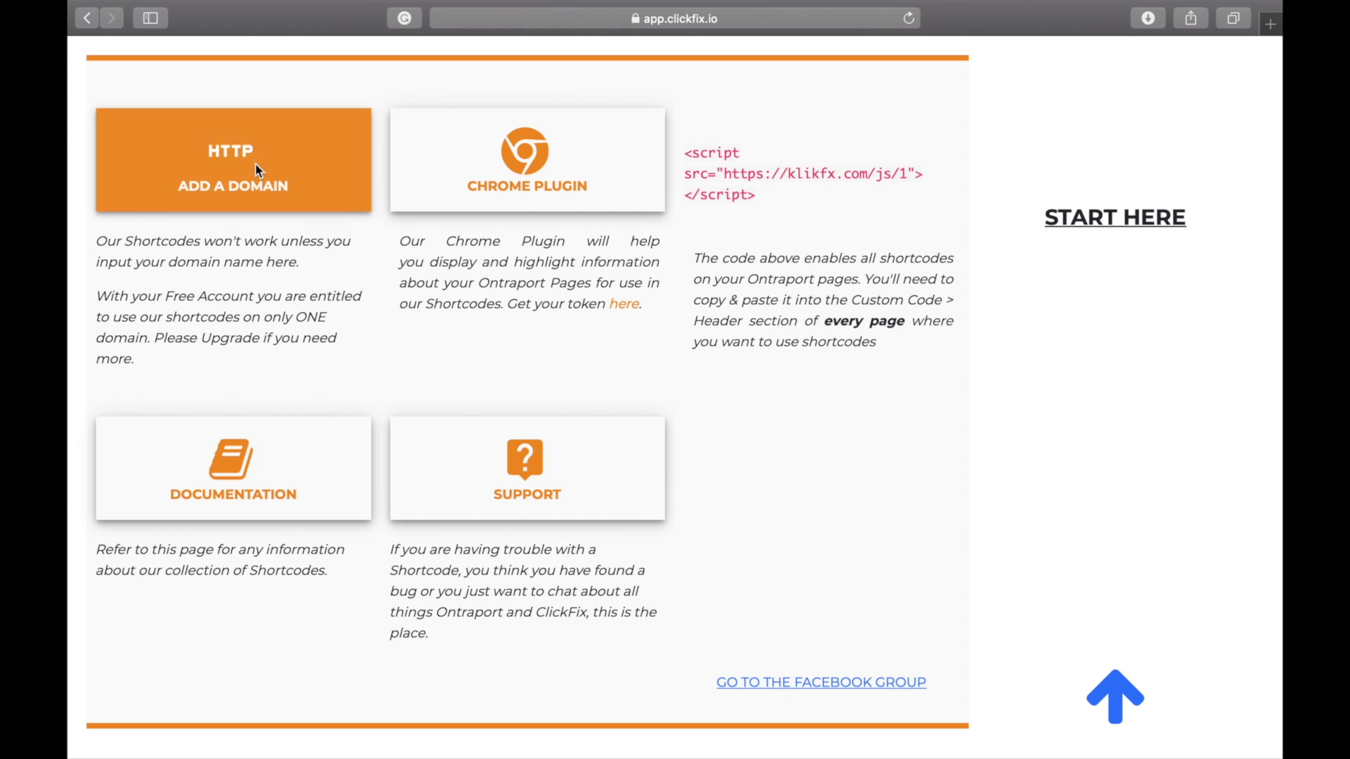
{"action": "scroll", "coordinate": [254, 163], "scroll_direction": "up", "scroll_amount": 2}
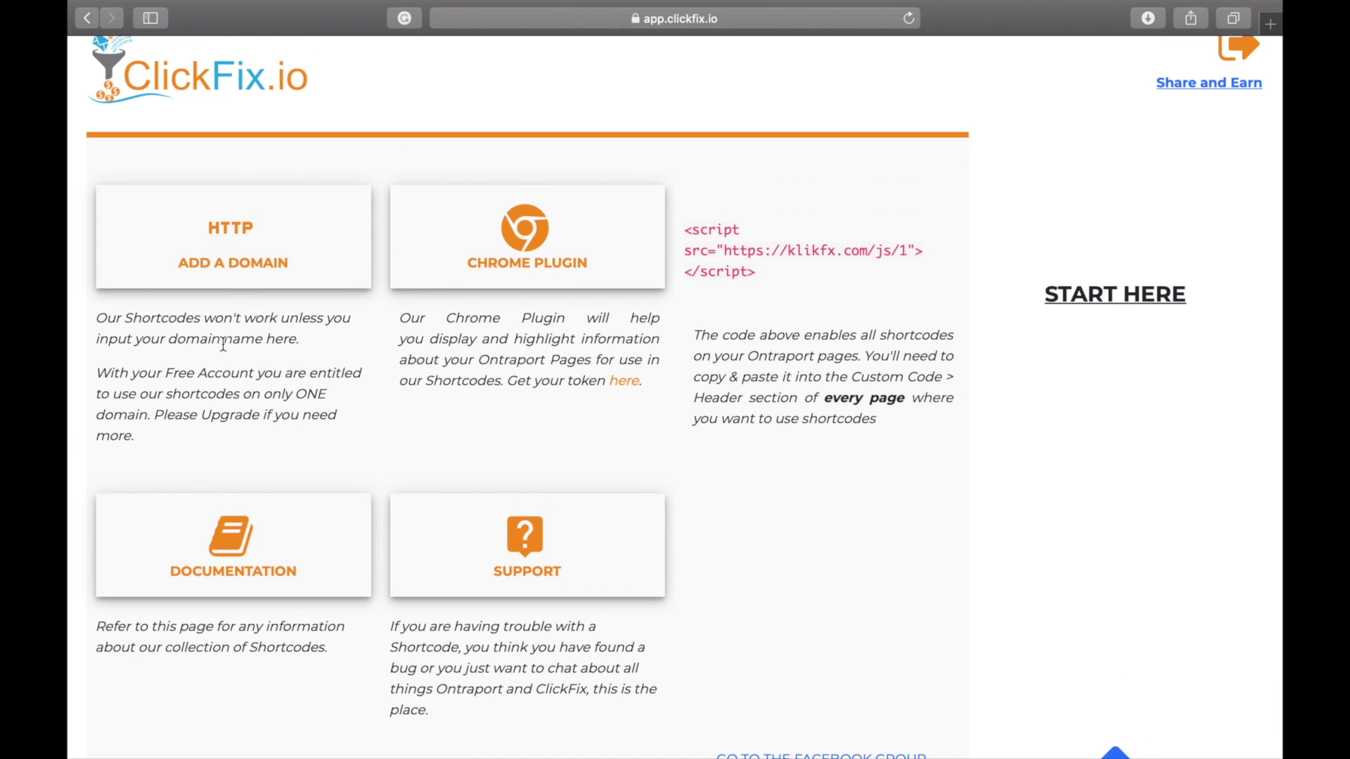
{"action": "left_click", "coordinate": [239, 278]}
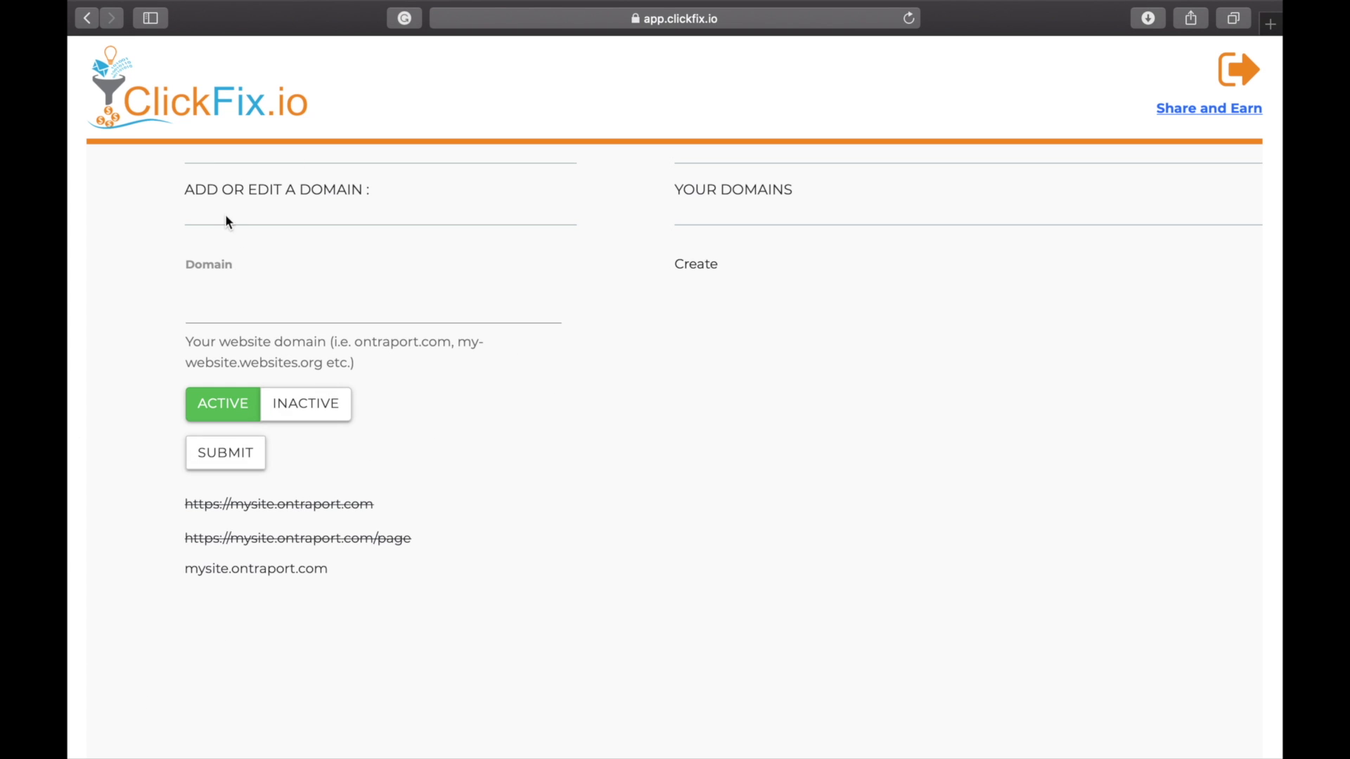
Step: Go back to the Start Here section and view the Chrome plugin's Web Store page, returning to the dashboard
{"action": "left_click", "coordinate": [227, 100]}
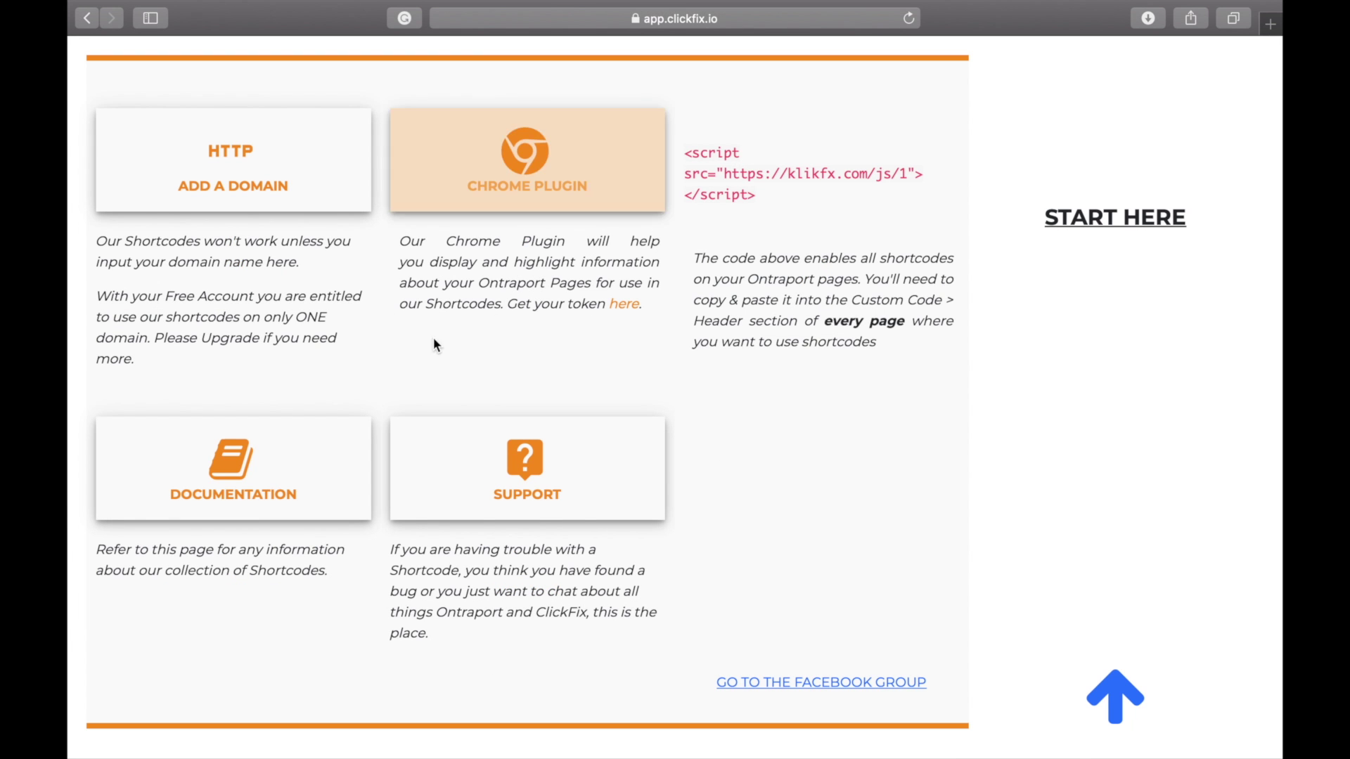
{"action": "left_click", "coordinate": [477, 213]}
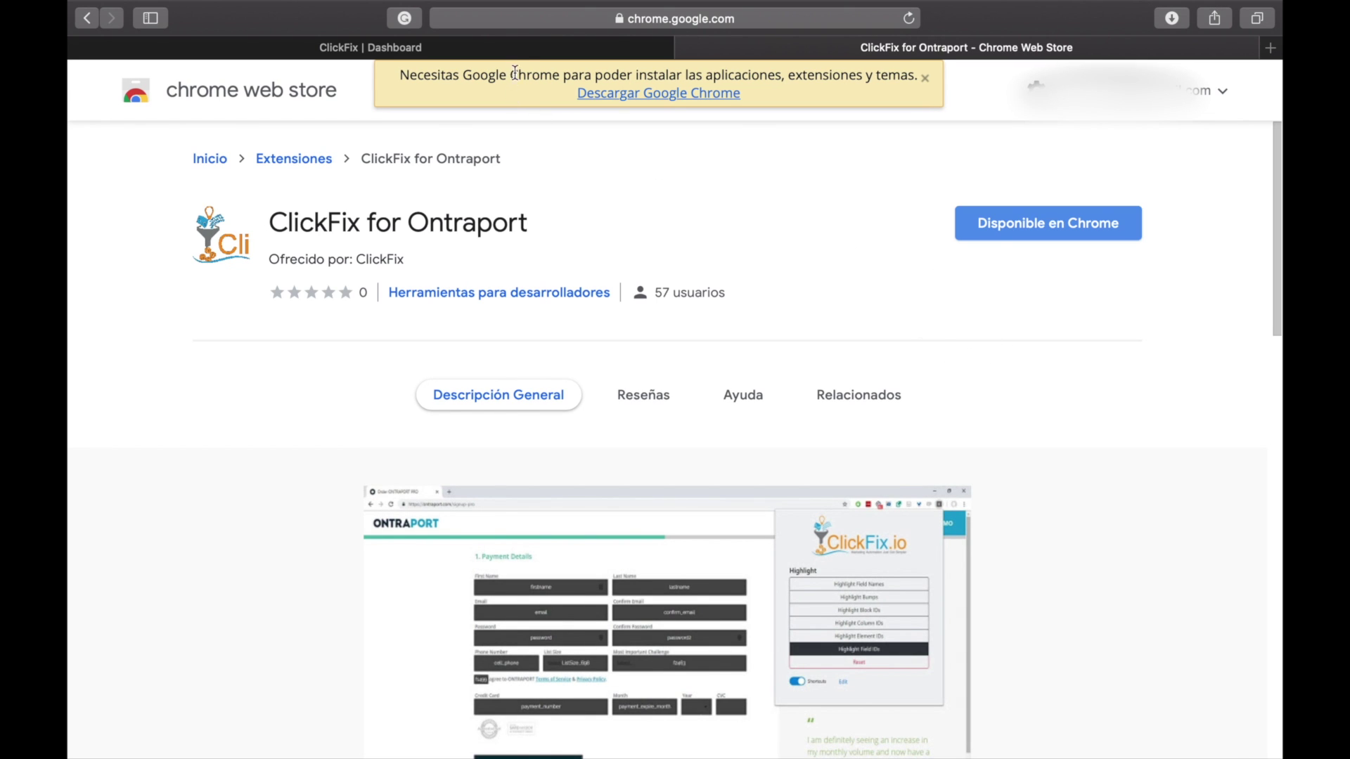
{"action": "left_click", "coordinate": [528, 48]}
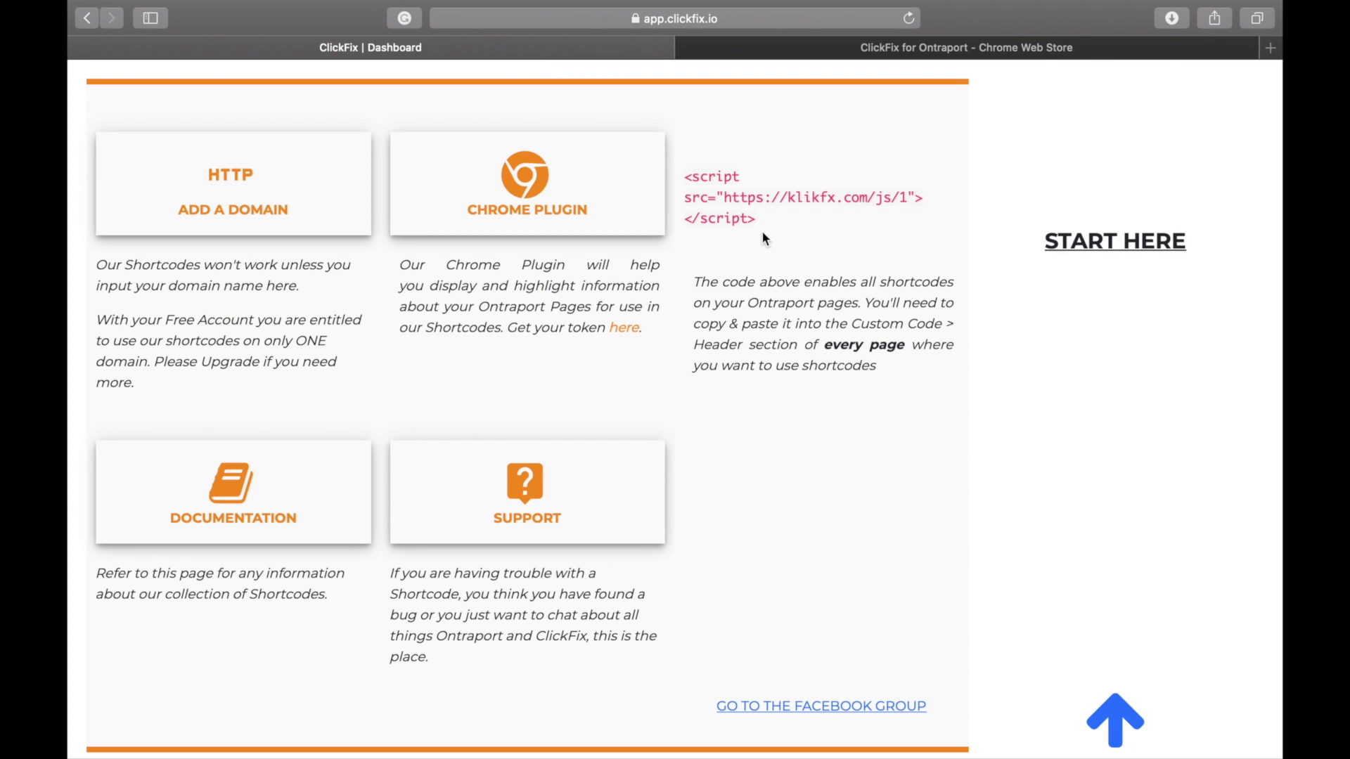
Step: Highlight the ClickFix import script and examine the header custom code of the ClickFix - Desktop App v1 page in Ontraport
{"action": "left_click_drag", "start_coordinate": [762, 231], "coordinate": [682, 182]}
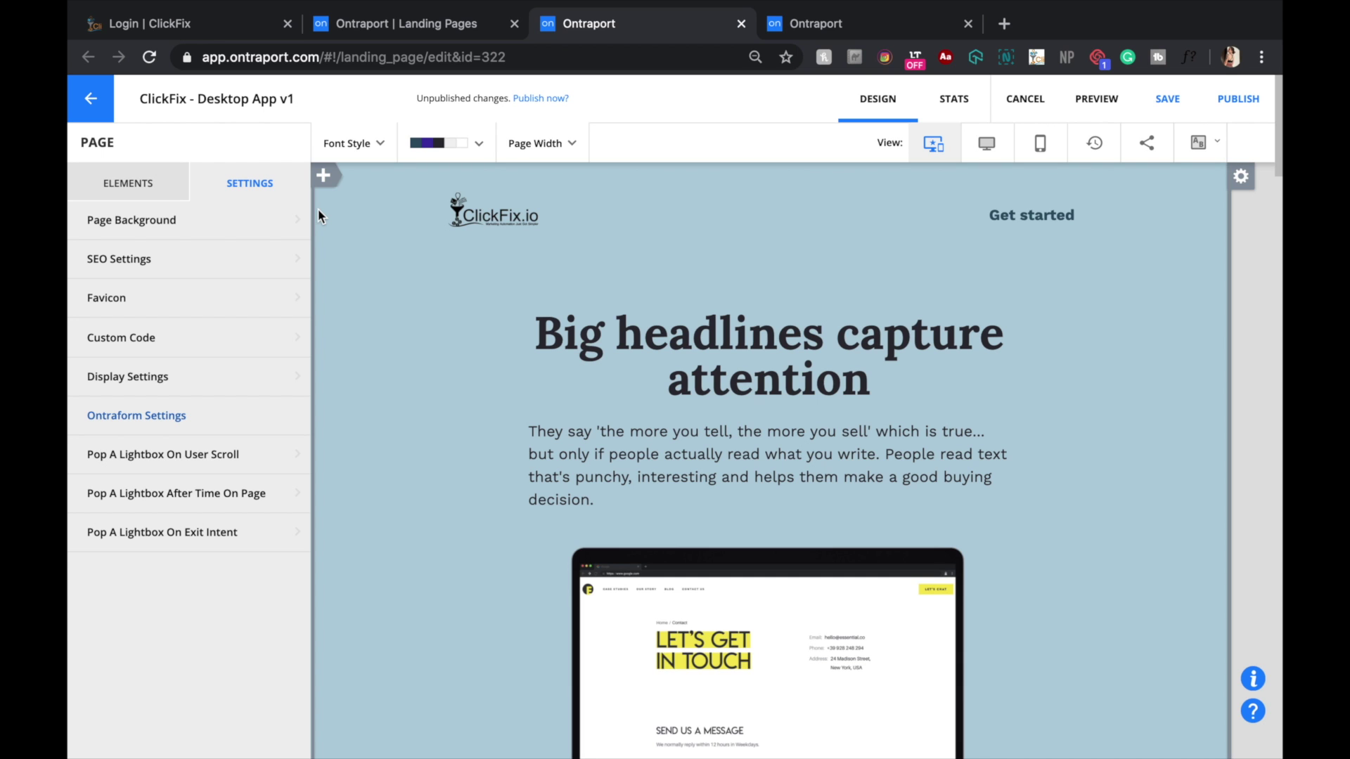
{"action": "left_click", "coordinate": [189, 343]}
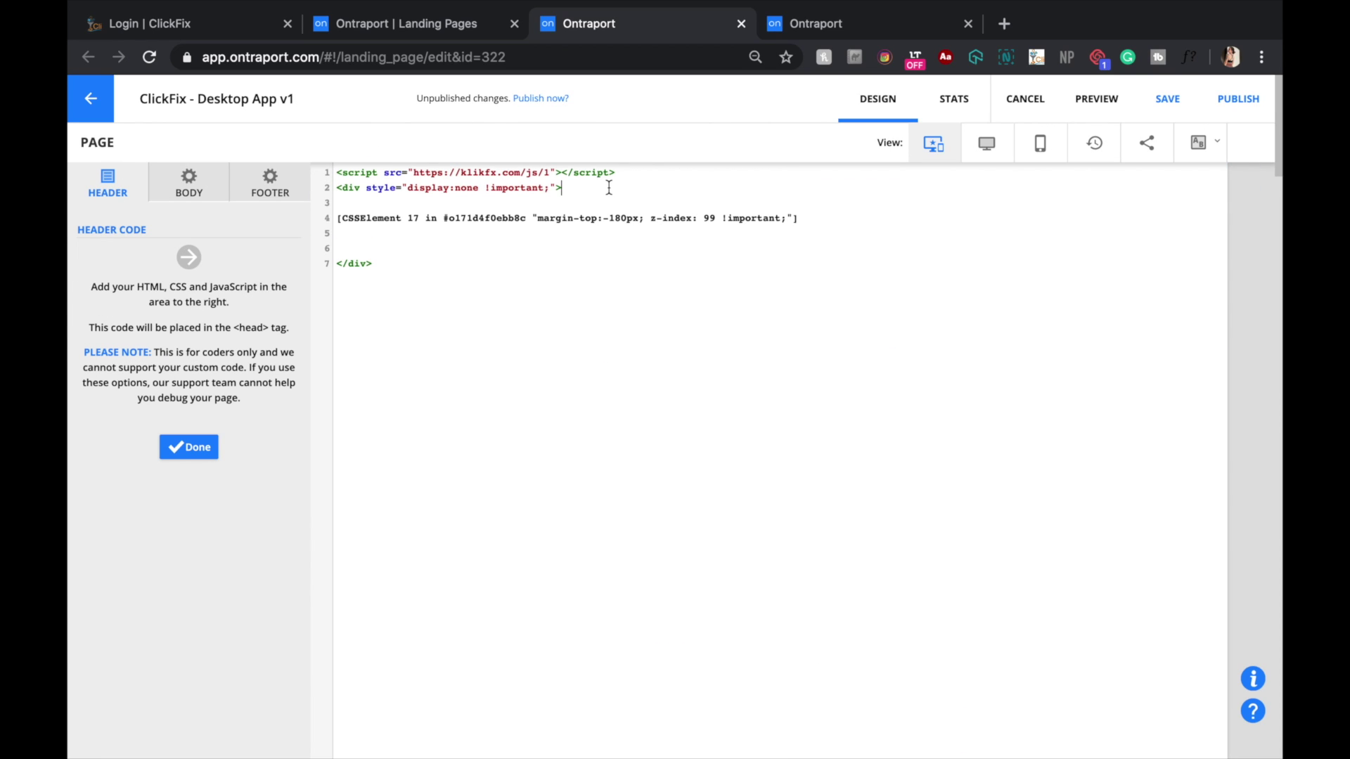
{"action": "left_click_drag", "start_coordinate": [561, 188], "coordinate": [386, 163]}
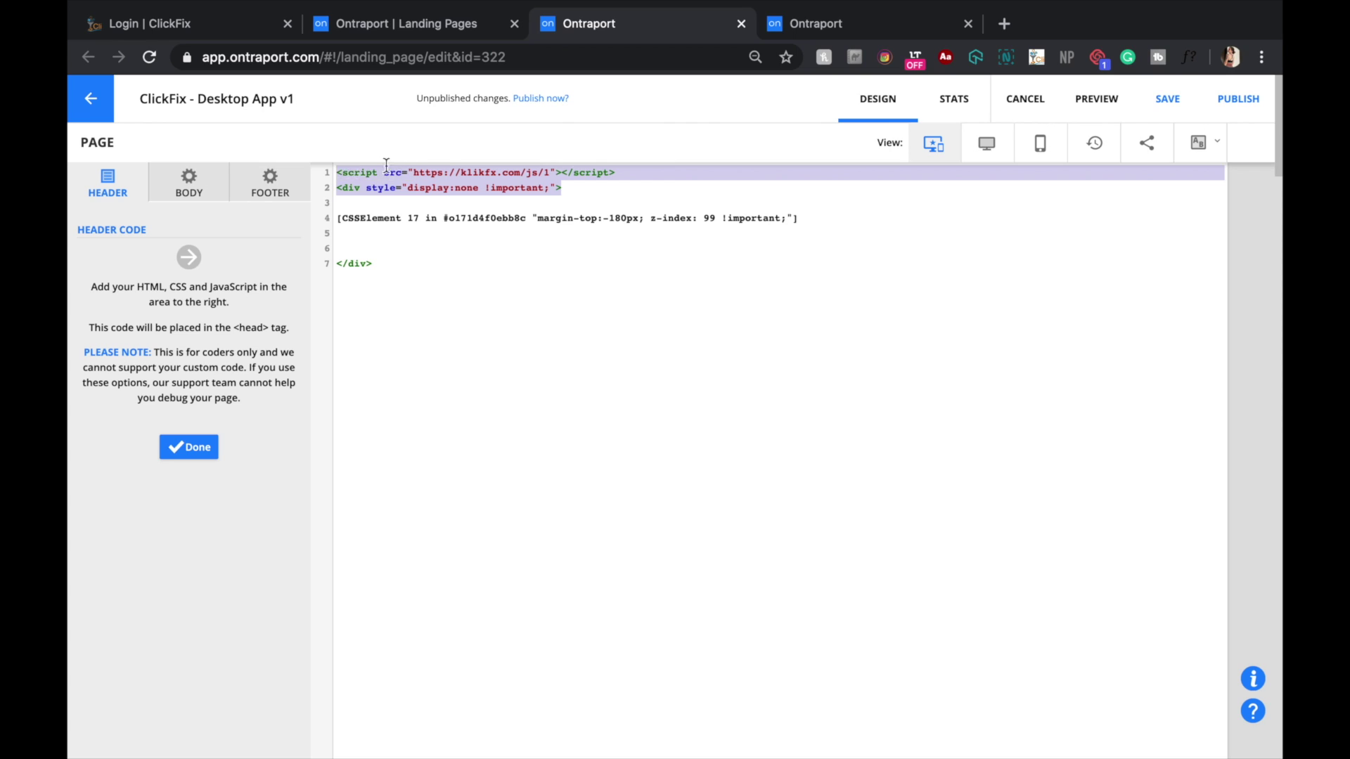
{"action": "left_click", "coordinate": [389, 248]}
{"action": "left_click_drag", "start_coordinate": [336, 217], "coordinate": [786, 218]}
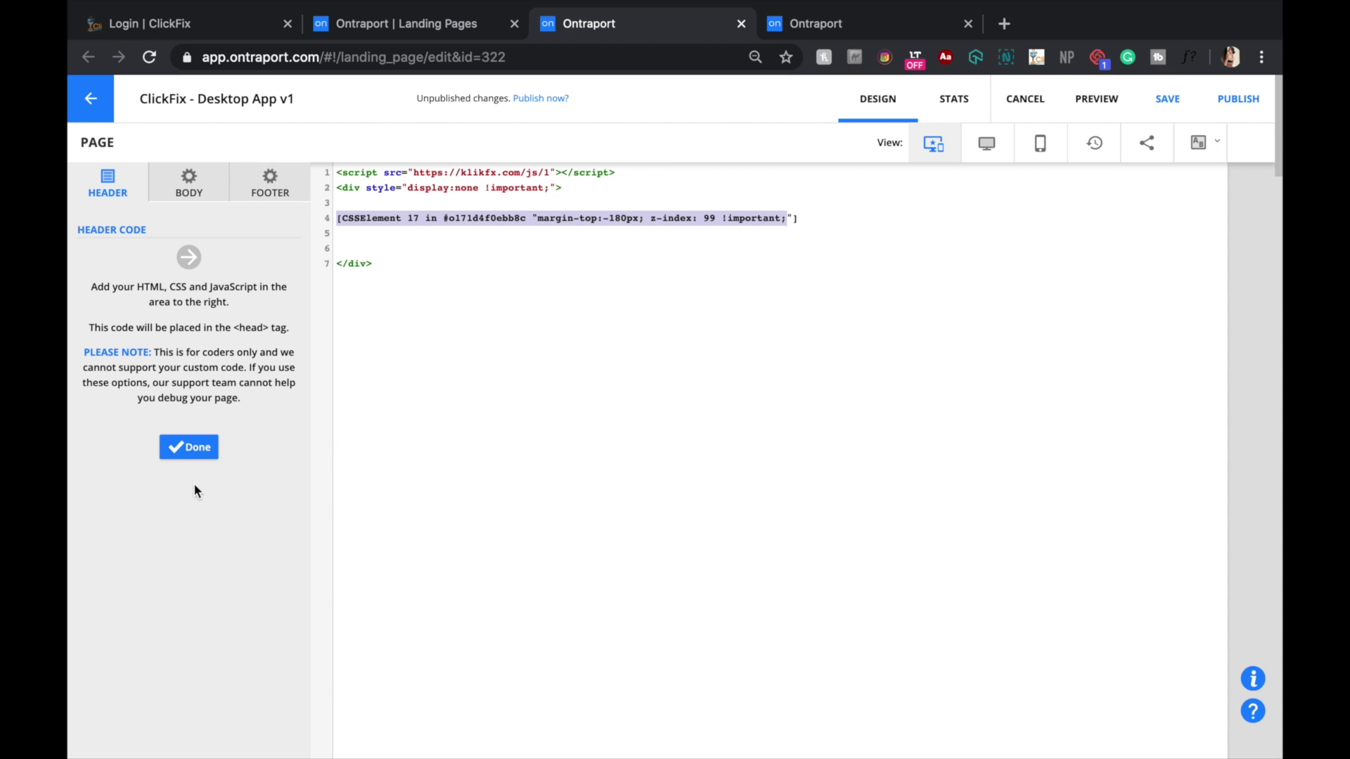
{"action": "left_click", "coordinate": [200, 456]}
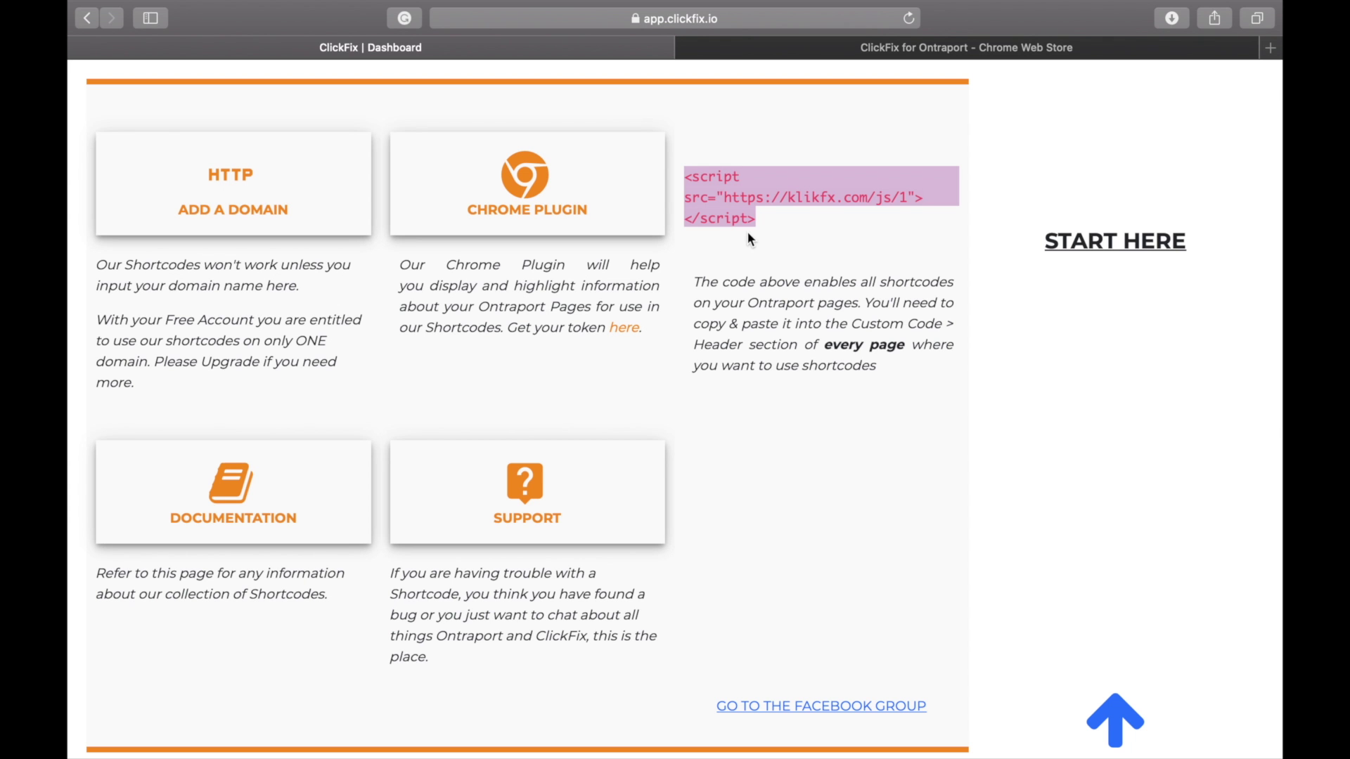
Step: Open the ClickFix documentation from the dashboard and browse its Shortcodes section
{"action": "left_click", "coordinate": [747, 231]}
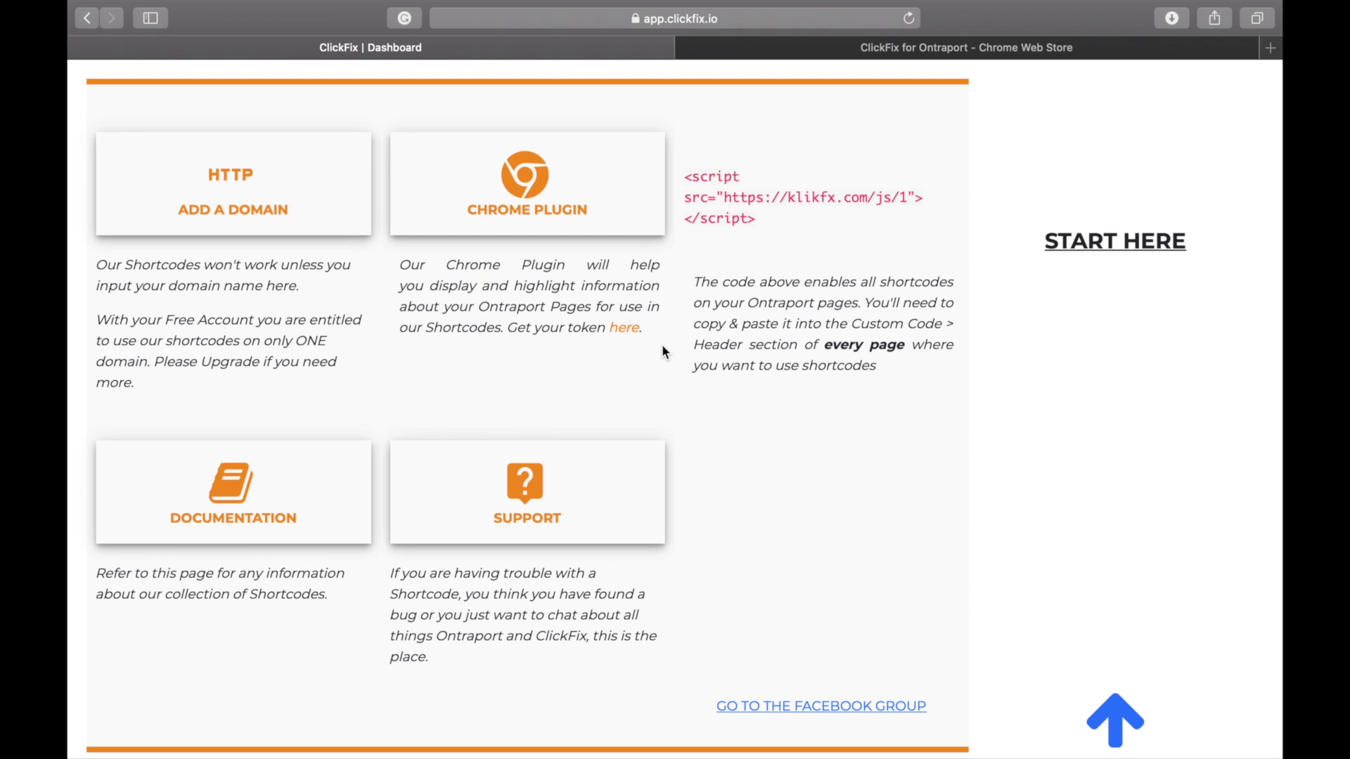
{"action": "left_click", "coordinate": [243, 501]}
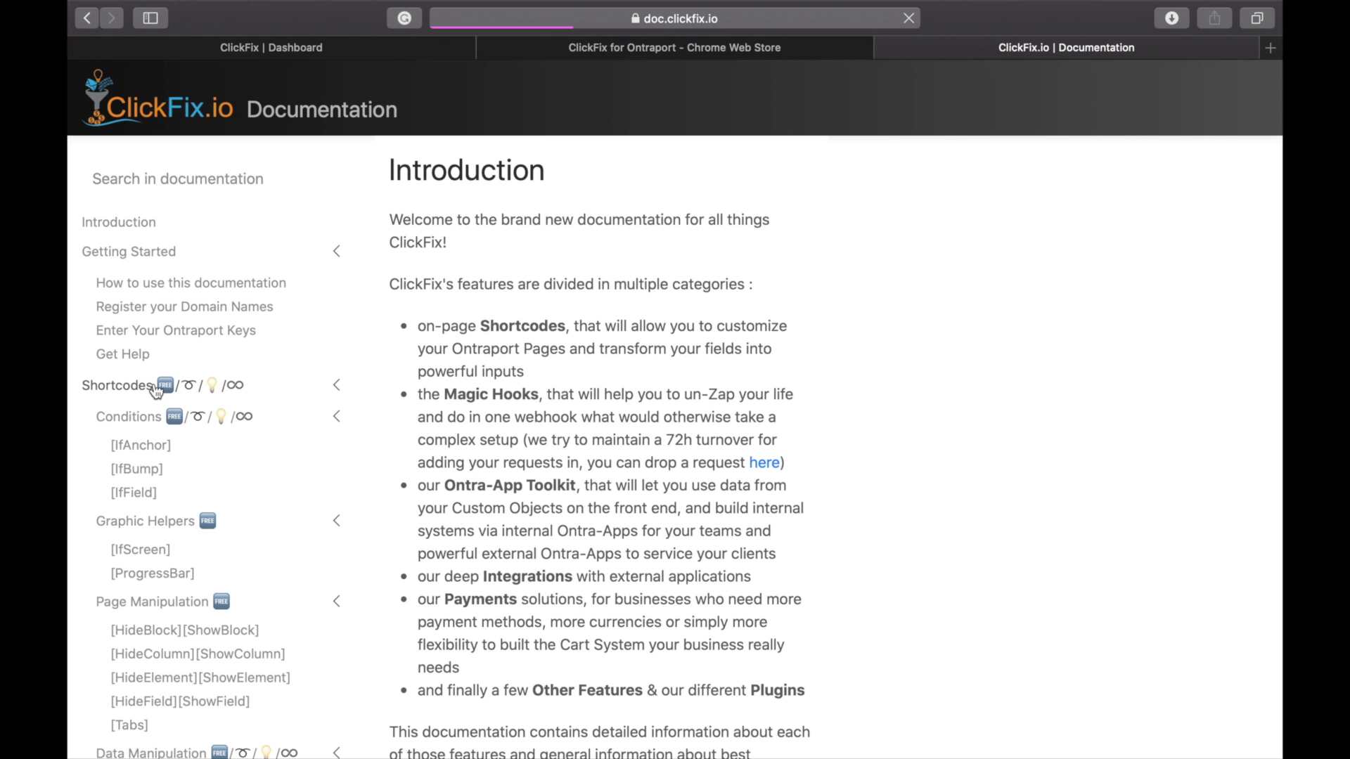
{"action": "left_click", "coordinate": [154, 387]}
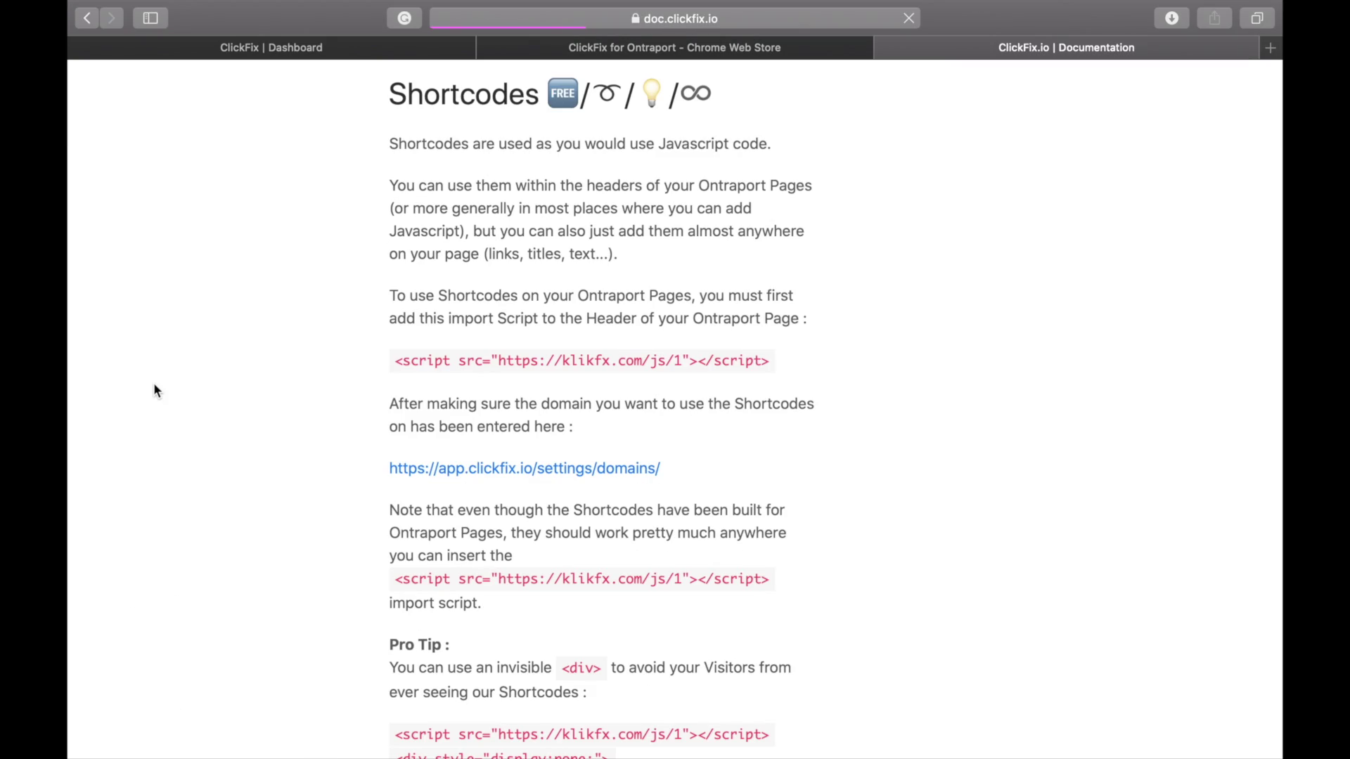
{"action": "scroll", "coordinate": [170, 383], "scroll_direction": "up", "scroll_amount": 6}
{"action": "scroll", "coordinate": [377, 437], "scroll_direction": "down", "scroll_amount": 20}
{"action": "scroll", "coordinate": [376, 436], "scroll_direction": "up", "scroll_amount": 5}
{"action": "left_click", "coordinate": [335, 204]}
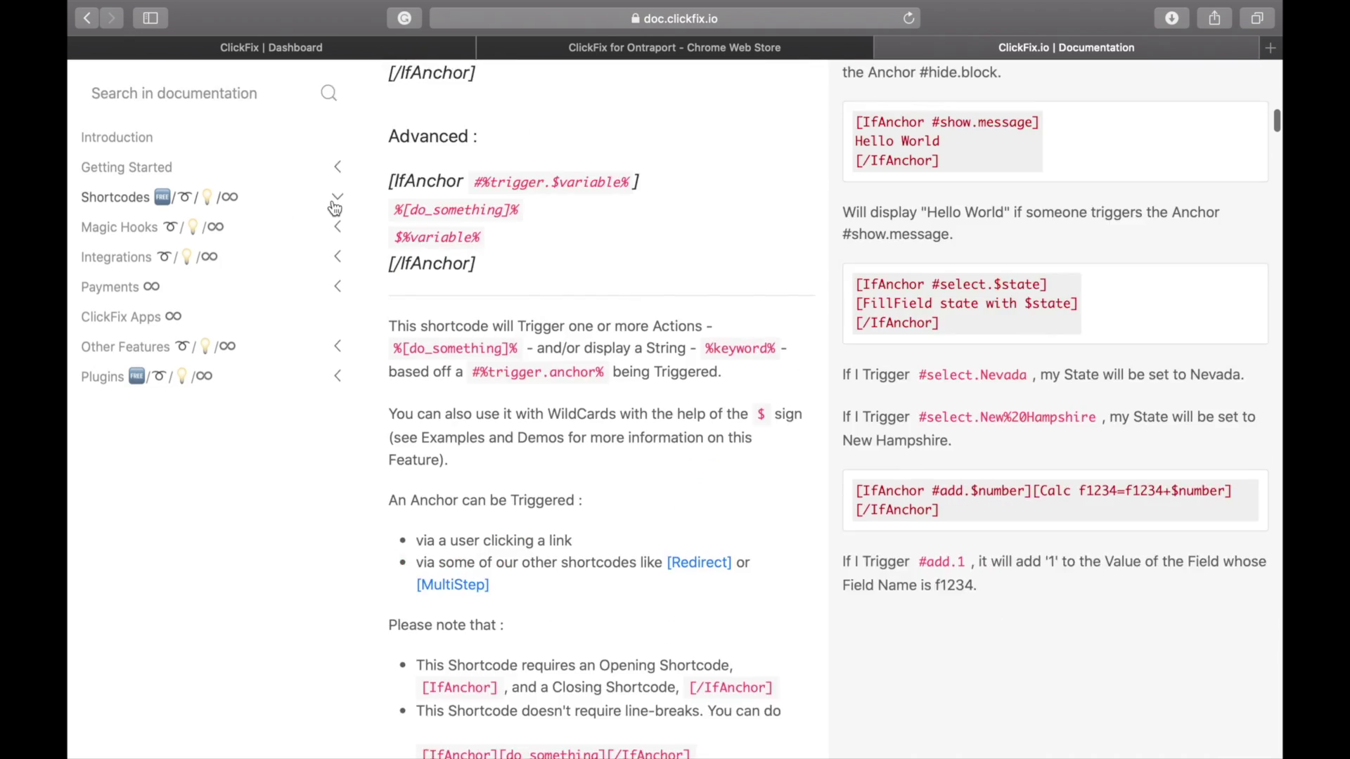
{"action": "left_click", "coordinate": [396, 53]}
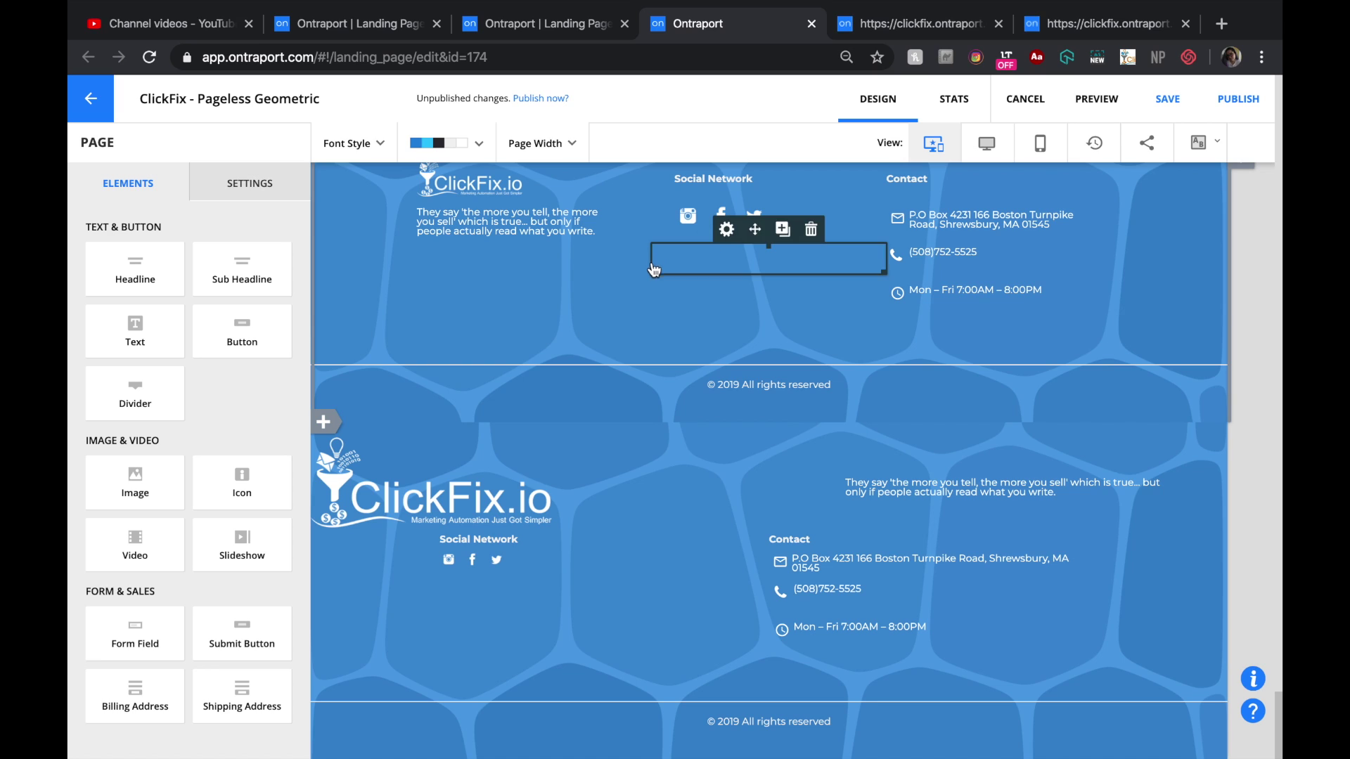
Step: In the Ontraport page ClickFix - Pageless Geometric, replace the year in the lower footer's copyright line with [TheYear]
{"action": "scroll", "coordinate": [603, 561], "scroll_direction": "down", "scroll_amount": 1}
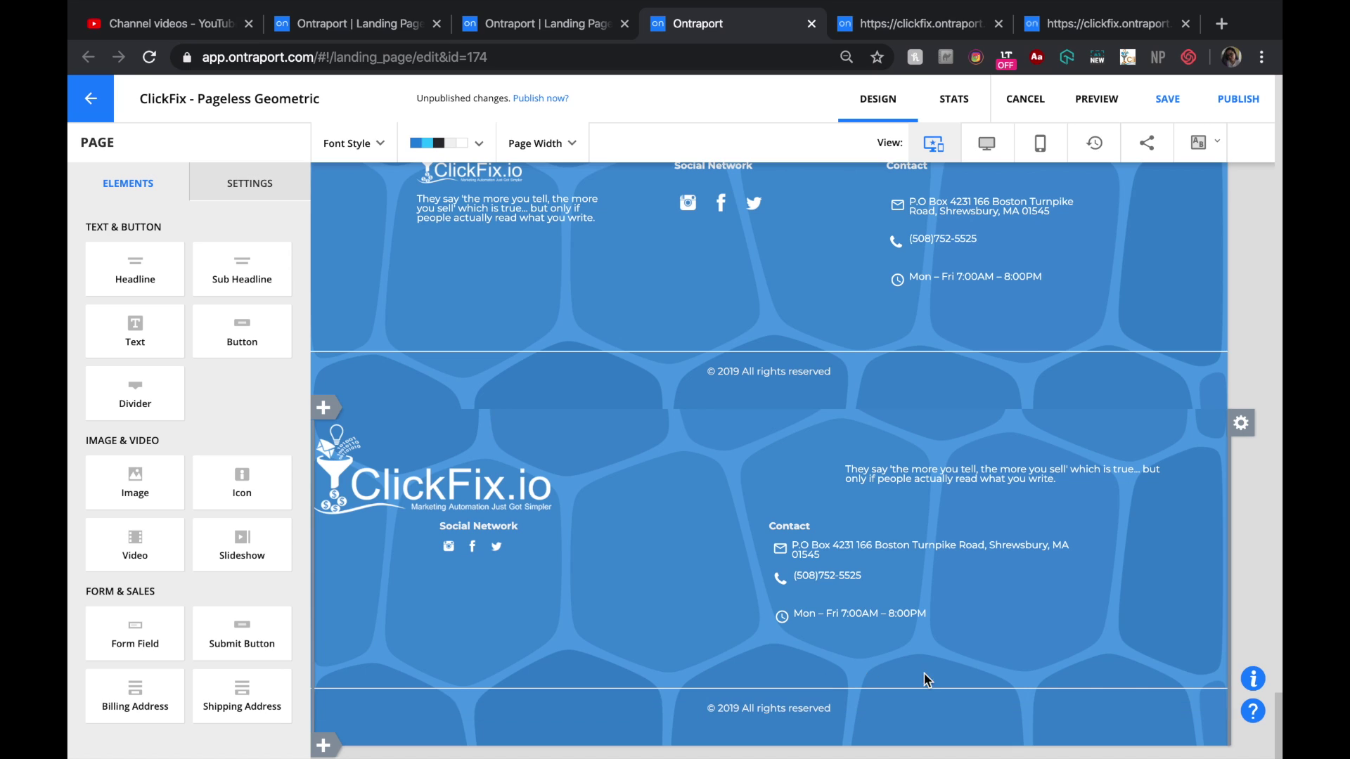
{"action": "left_click", "coordinate": [738, 717]}
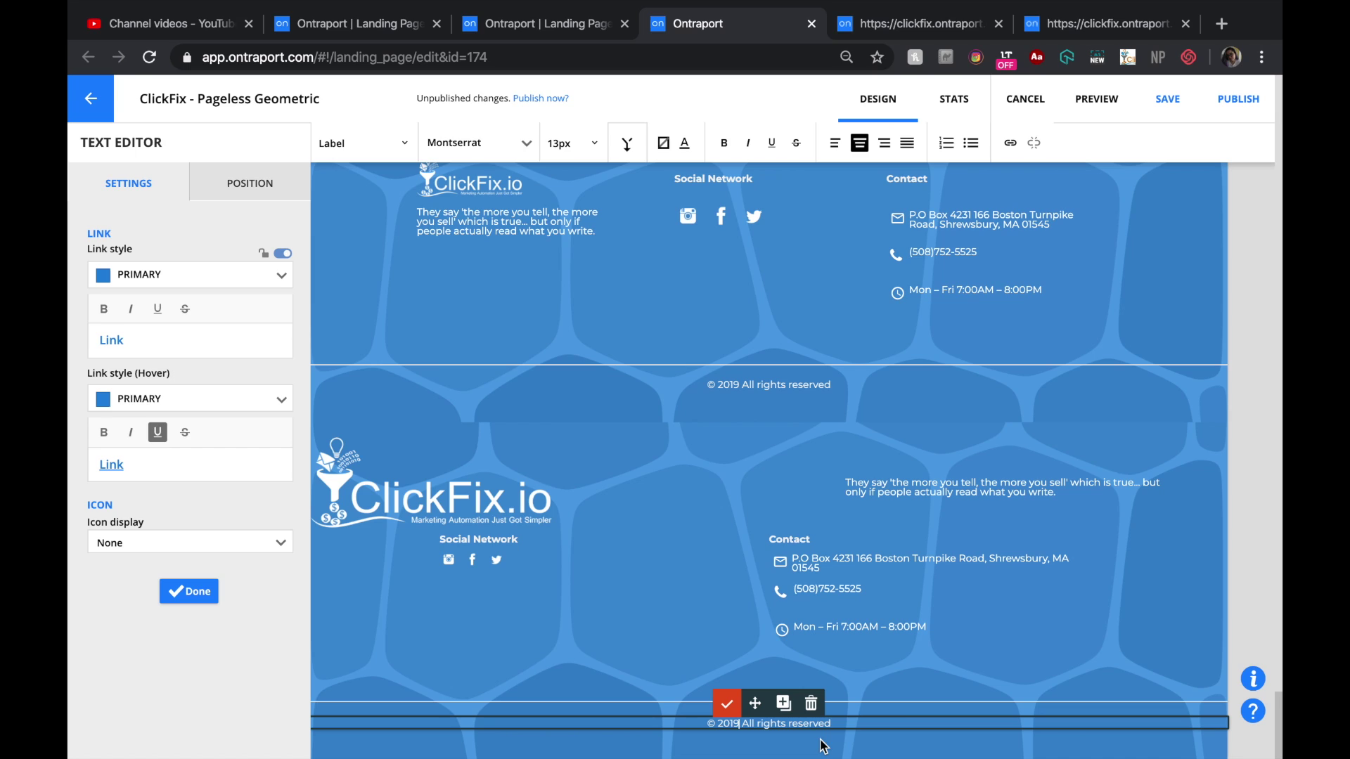
{"action": "key", "text": "BackSpace"}
{"action": "key", "text": "BackSpace"}
{"action": "key", "text": "BackSpace"}
{"action": "key", "text": "BackSpace"}
{"action": "key", "text": "BackSpace"}
{"action": "type", "text": "[TheYear"}
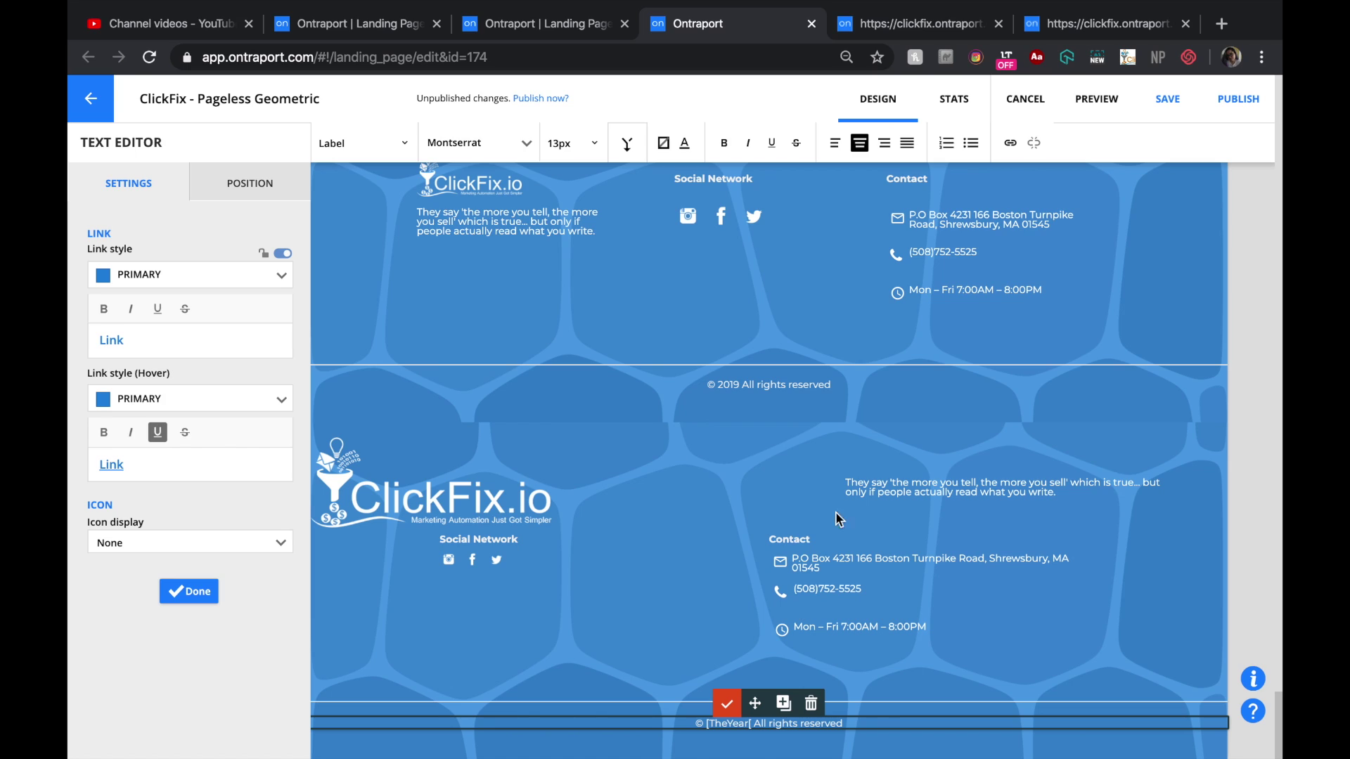
{"action": "type", "text": "]"}
Step: Replace the year in the upper footer's copyright line with the [TheYear] shortcode and finish the text edit
{"action": "left_click", "coordinate": [738, 387]}
{"action": "left_click_drag", "start_coordinate": [737, 386], "coordinate": [718, 386]}
{"action": "key", "text": "BackSpace"}
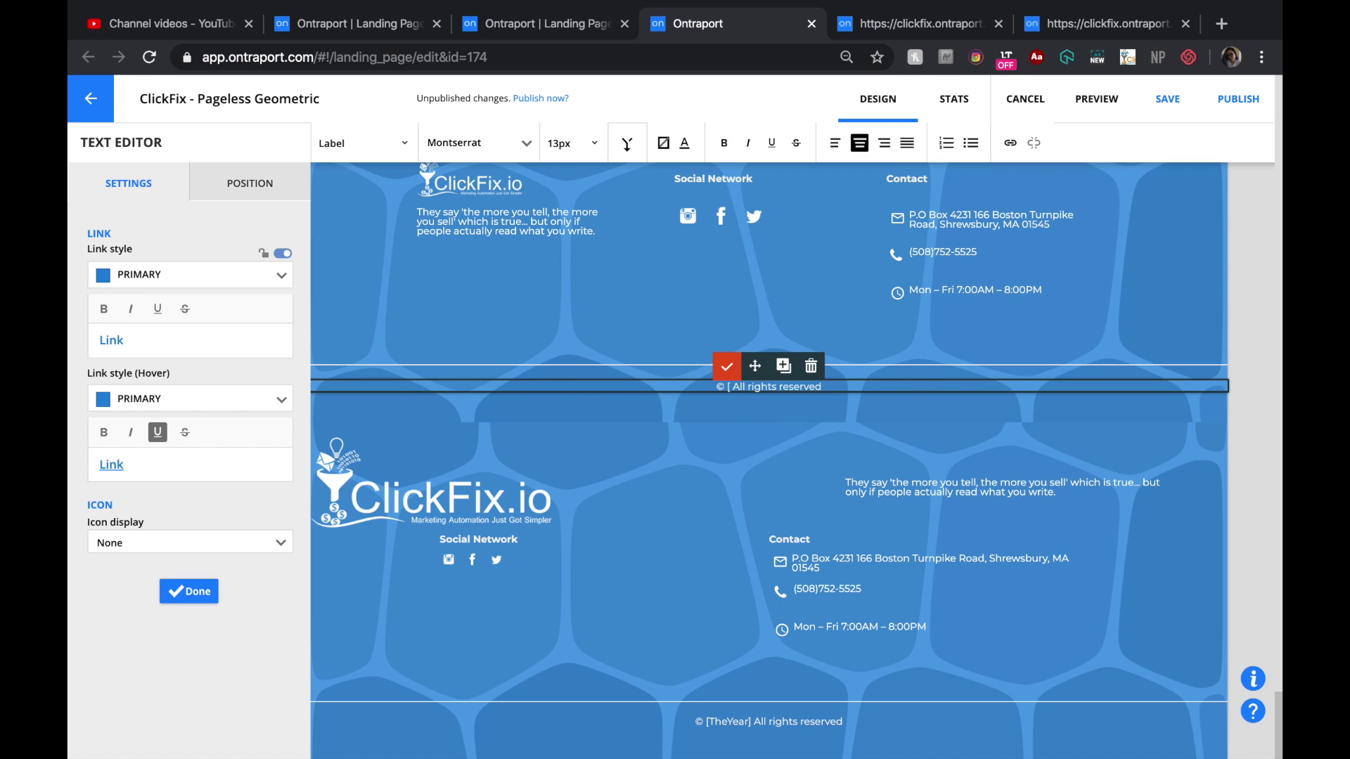
{"action": "type", "text": "[Y"}
{"action": "key", "text": "BackSpace"}
{"action": "type", "text": "TheYear]"}
{"action": "left_click", "coordinate": [722, 364]}
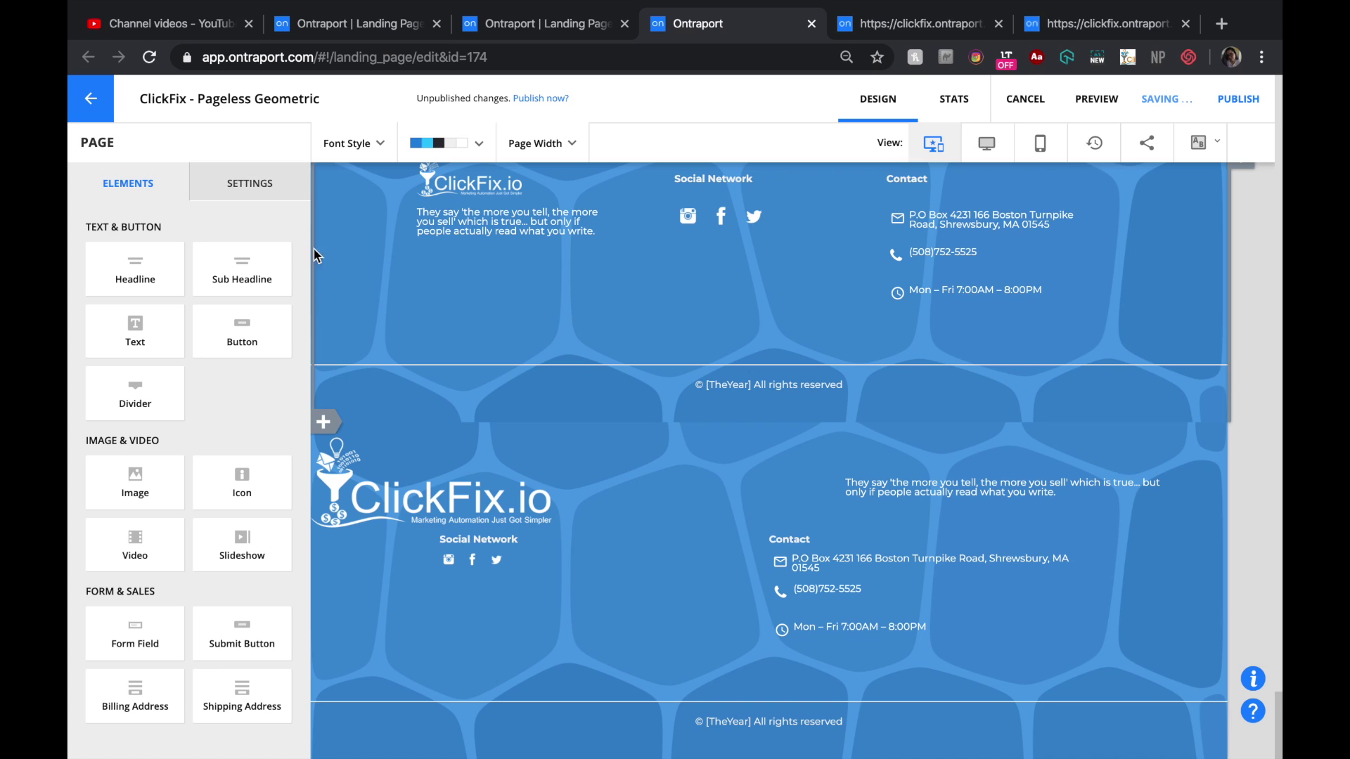
Step: Check the page's header custom code for the klikfx.com import script and the hidden div, and return to the page settings
{"action": "left_click", "coordinate": [275, 202]}
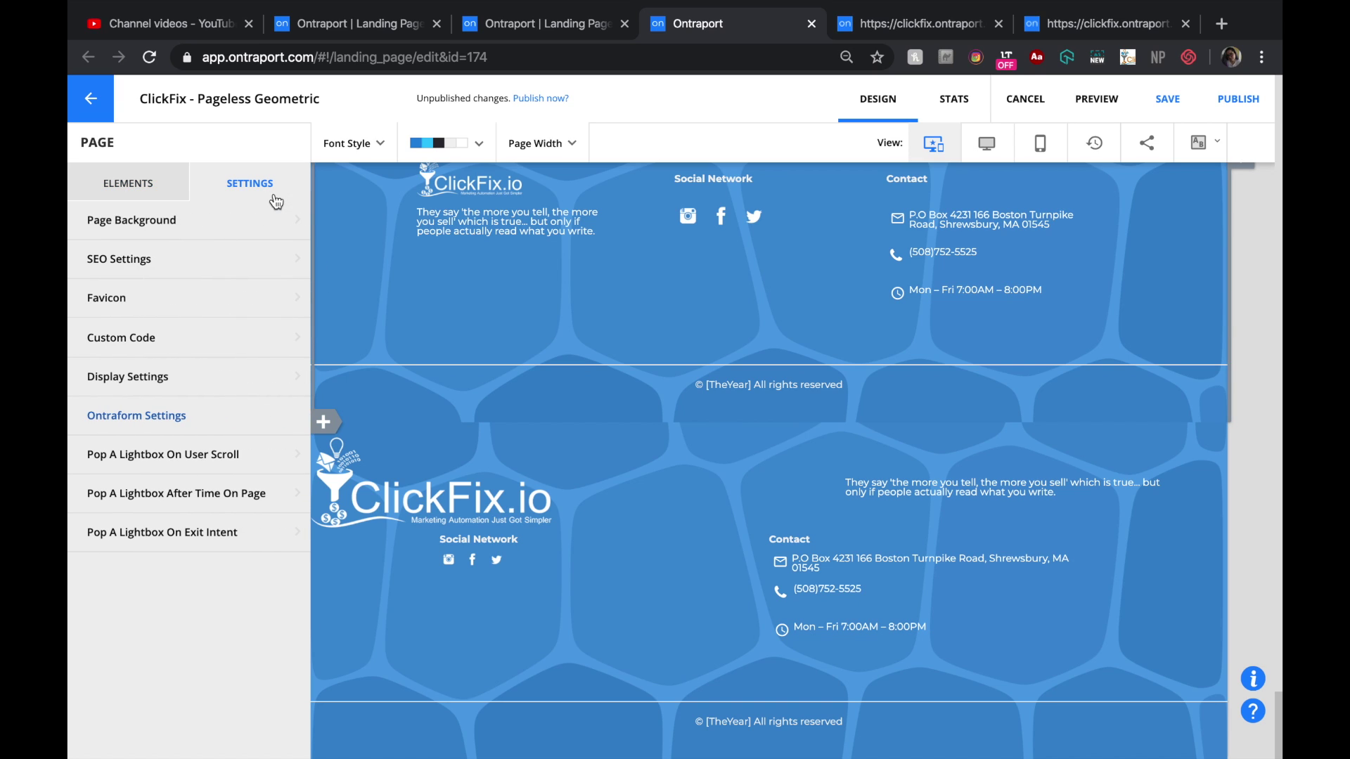
{"action": "left_click", "coordinate": [222, 342]}
{"action": "left_click", "coordinate": [197, 447]}
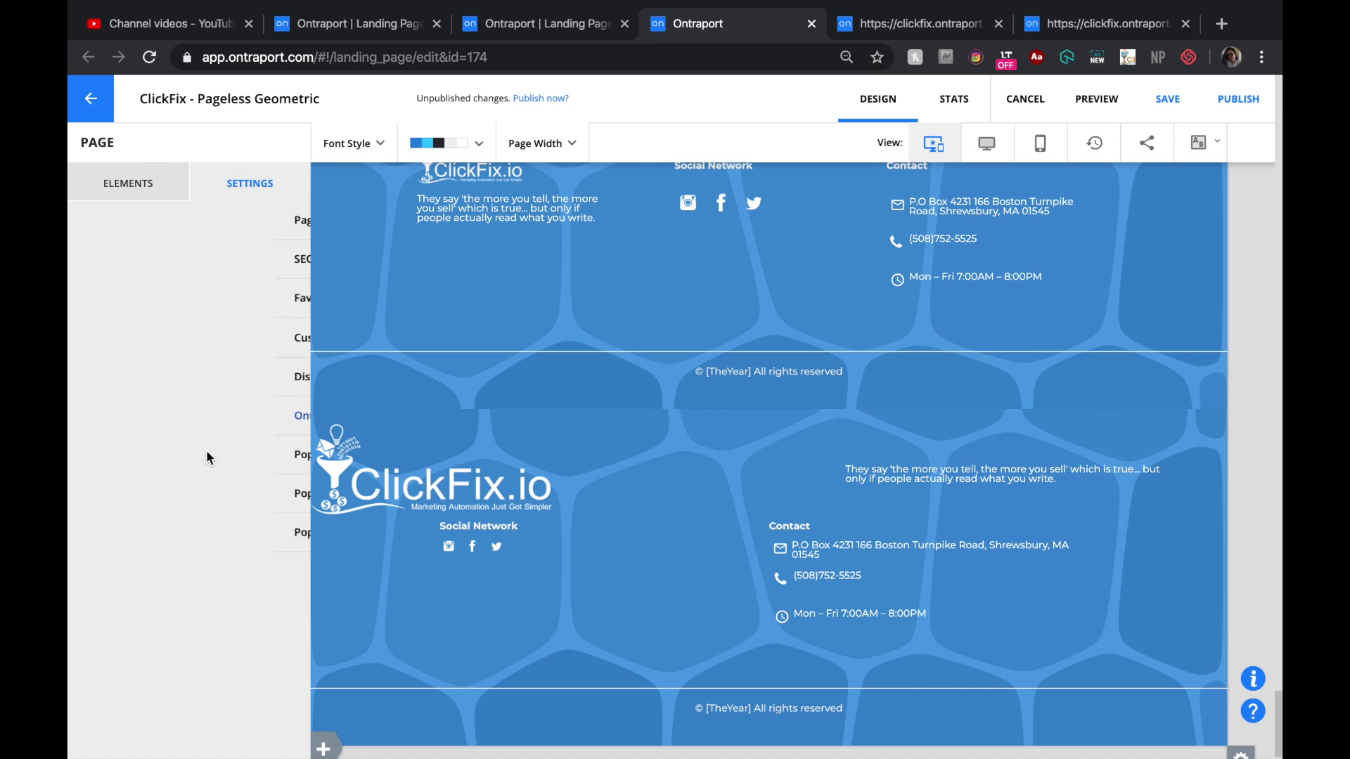
{"action": "scroll", "coordinate": [742, 419], "scroll_direction": "up", "scroll_amount": 1}
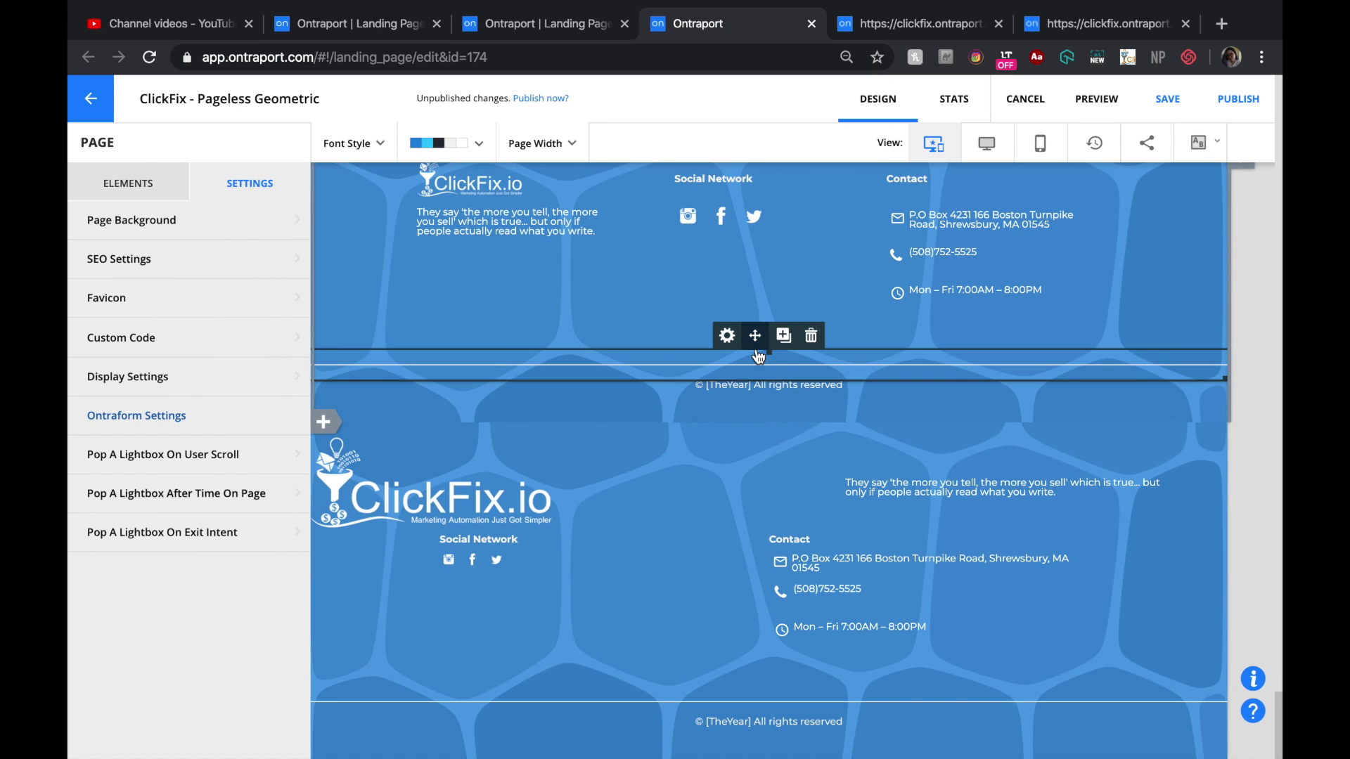
{"action": "left_click", "coordinate": [214, 341]}
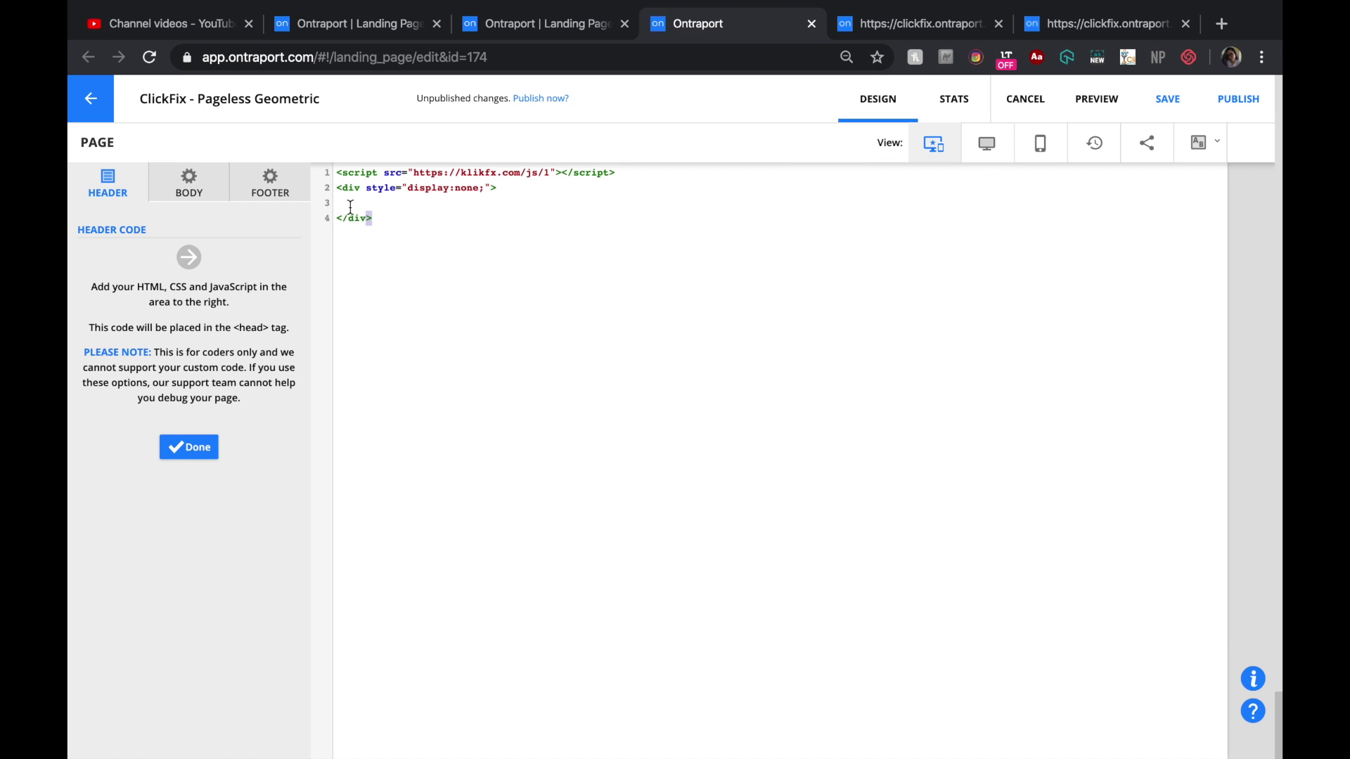
{"action": "key", "text": "ctrl+a"}
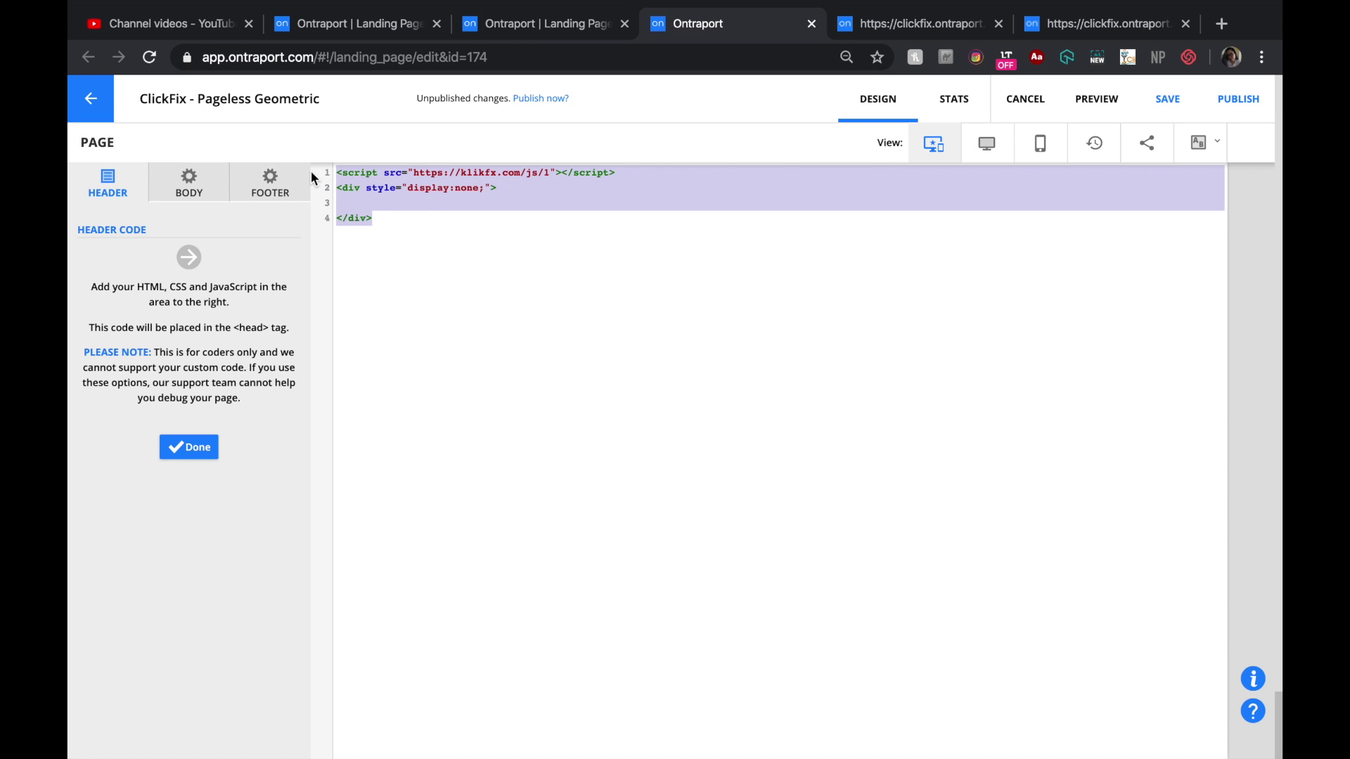
{"action": "left_click", "coordinate": [486, 255]}
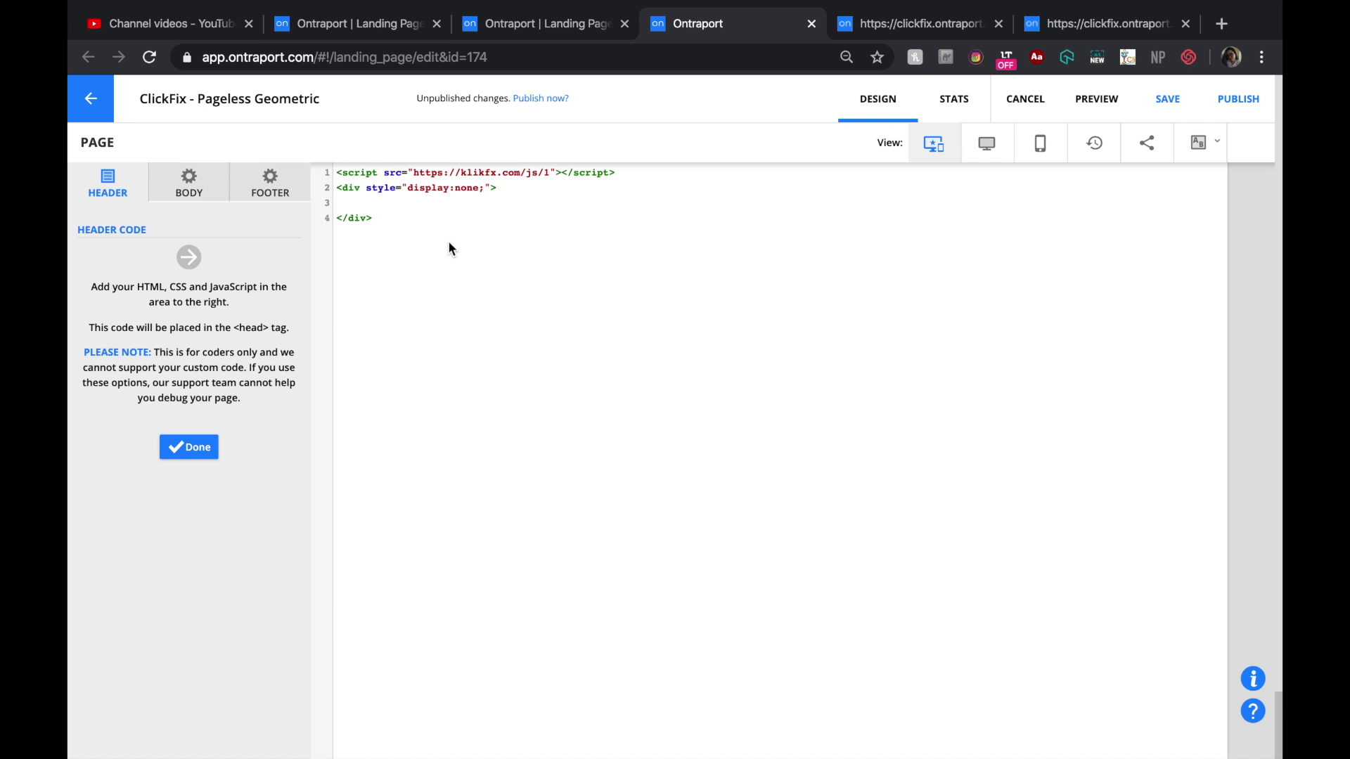
{"action": "left_click", "coordinate": [173, 447]}
Step: Save and publish the page with its changes, and view the footer of the live pageless-geometric page
{"action": "left_click", "coordinate": [1238, 99]}
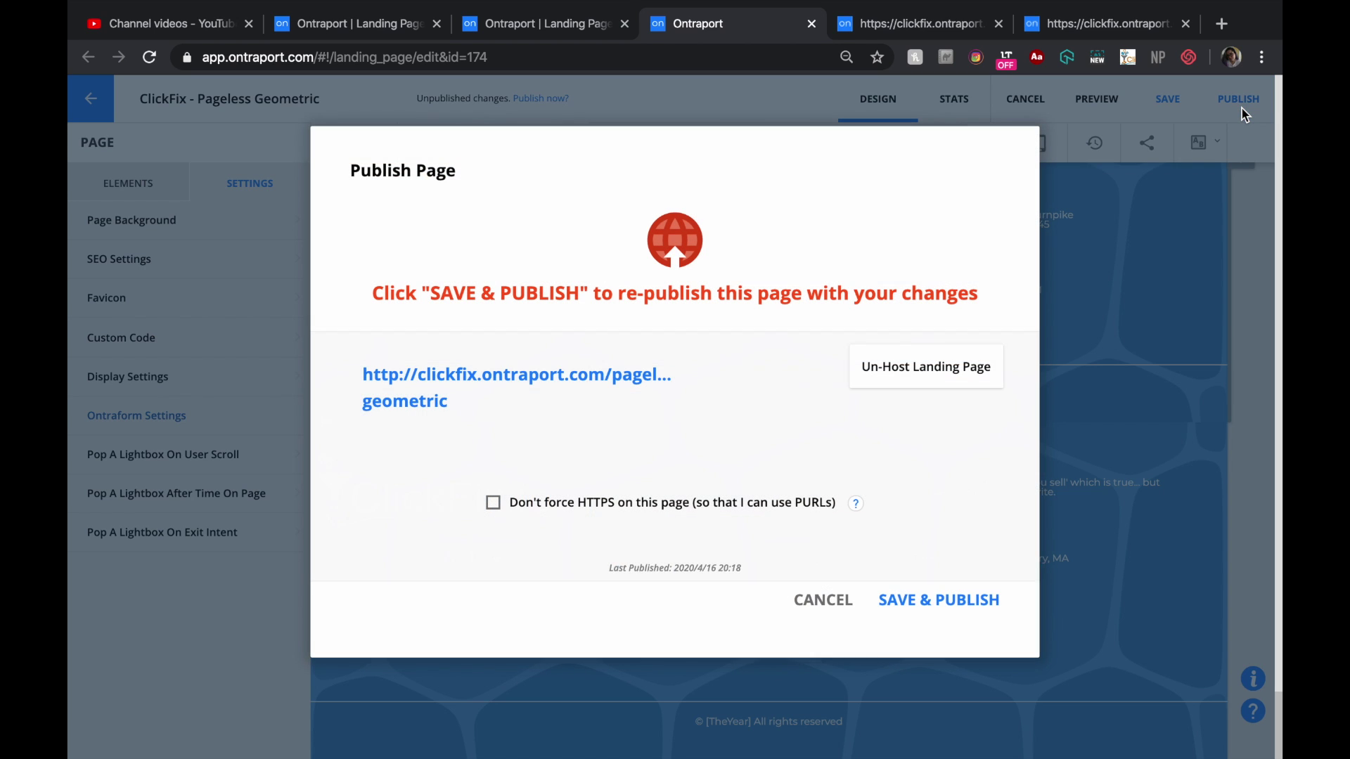
{"action": "left_click", "coordinate": [949, 612]}
{"action": "left_click", "coordinate": [1194, 99]}
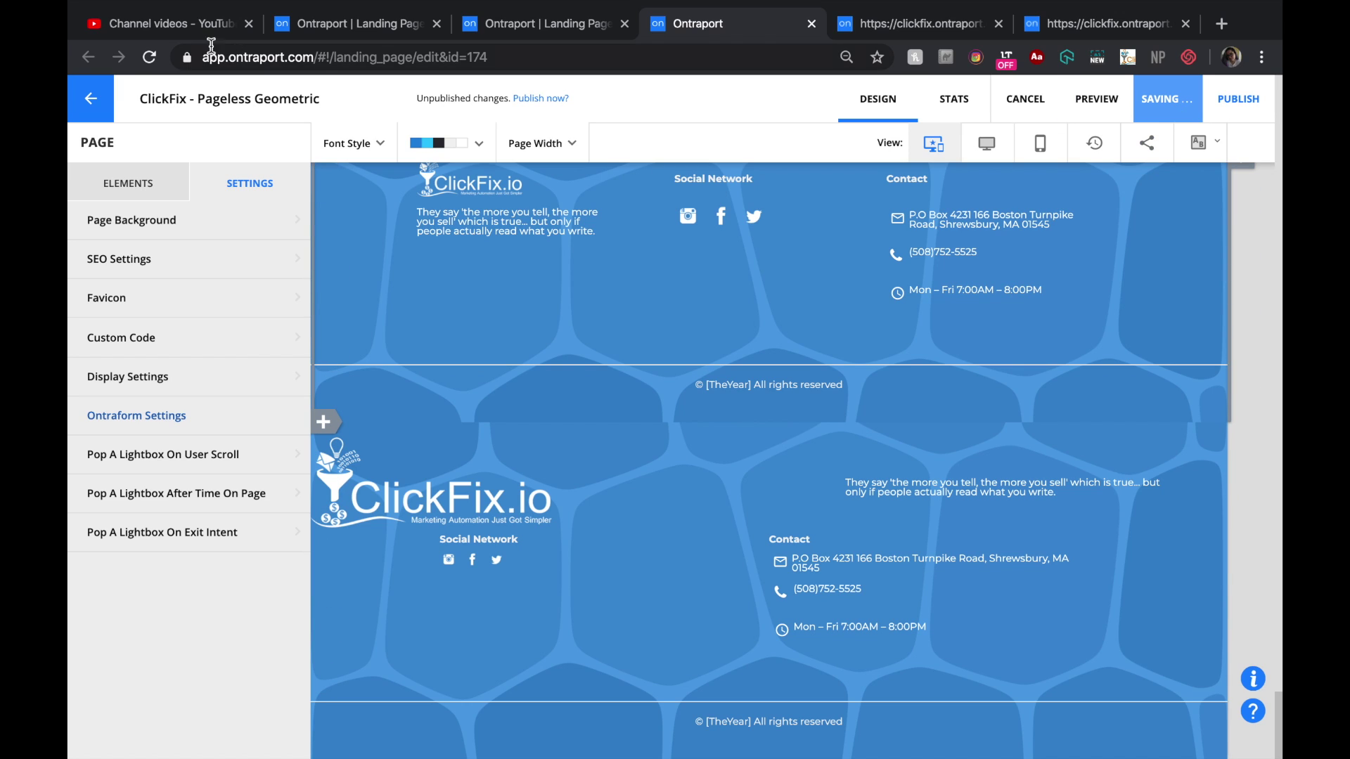
{"action": "left_click", "coordinate": [148, 59]}
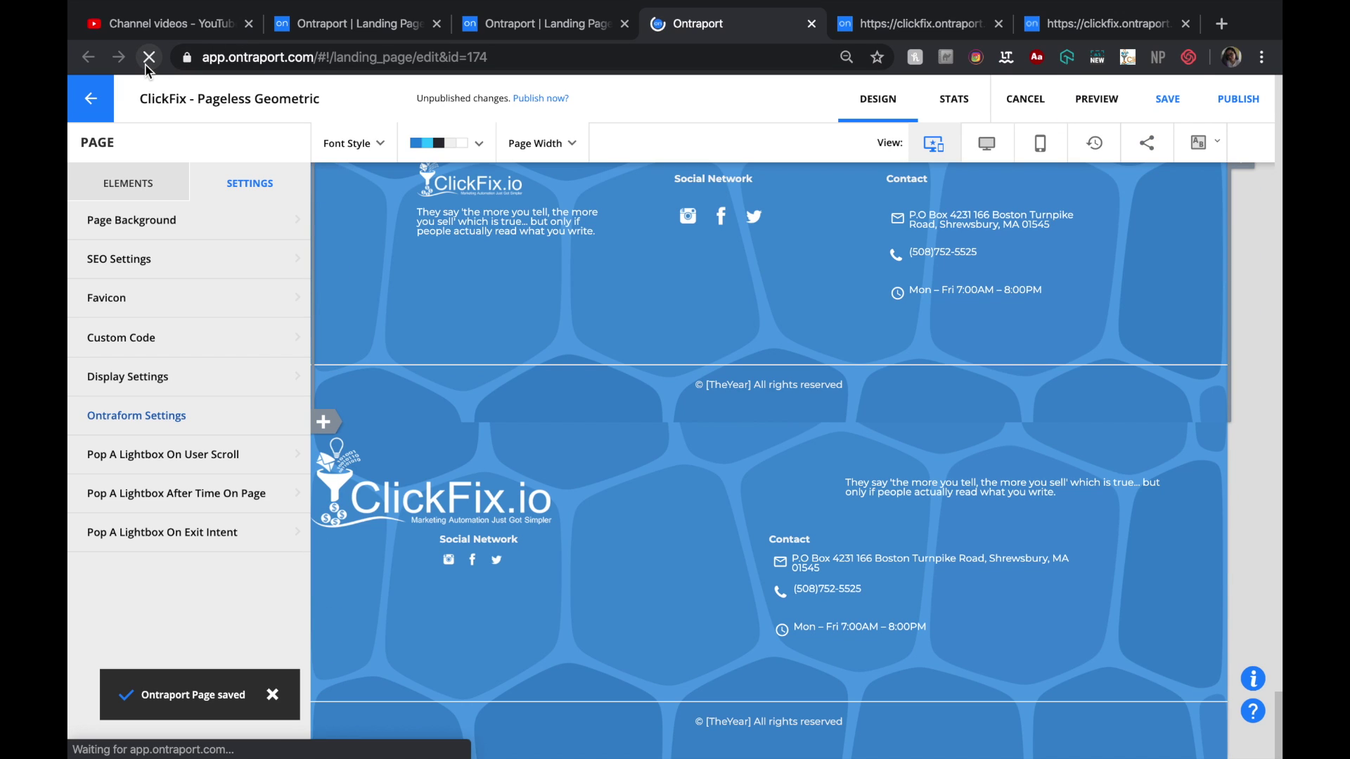
{"action": "key", "text": "ctrl+Tab"}
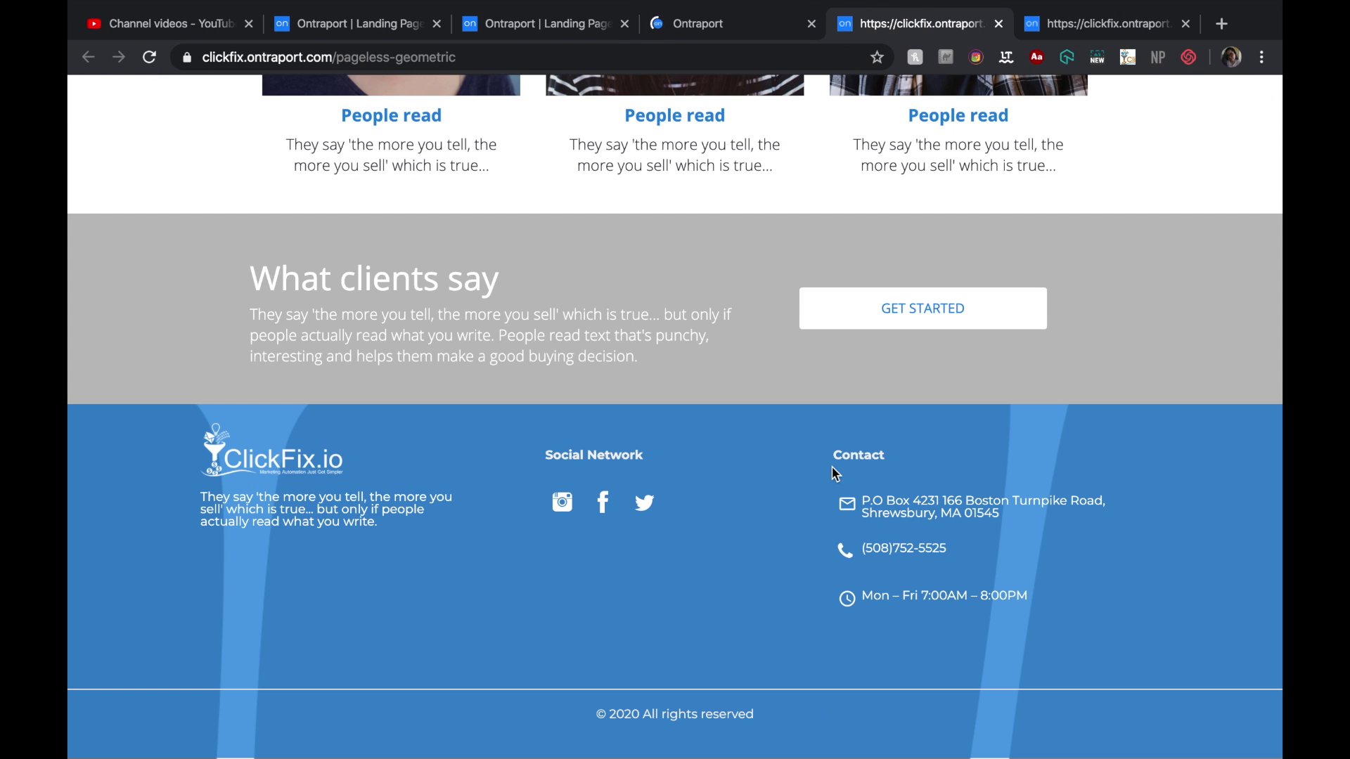